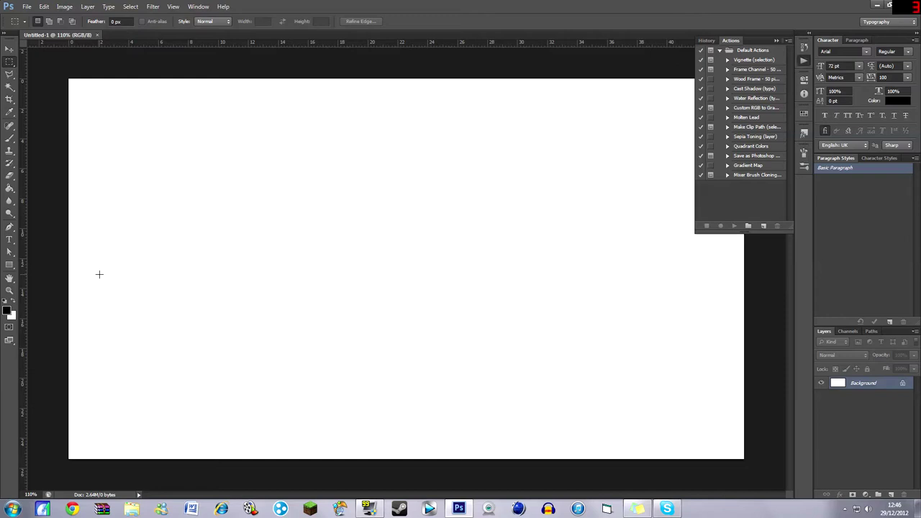
- Collapse the floating Actions panel to reveal the blank Untitled-1 canvas
click(778, 39)
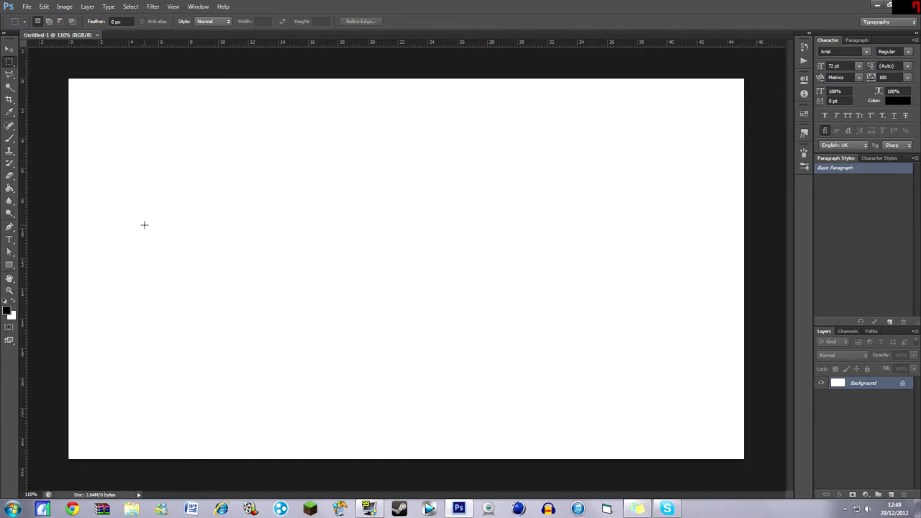
- Type the word HAMSTER with the Horizontal Type tool, left of the canvas centre
click(10, 239)
click(10, 239)
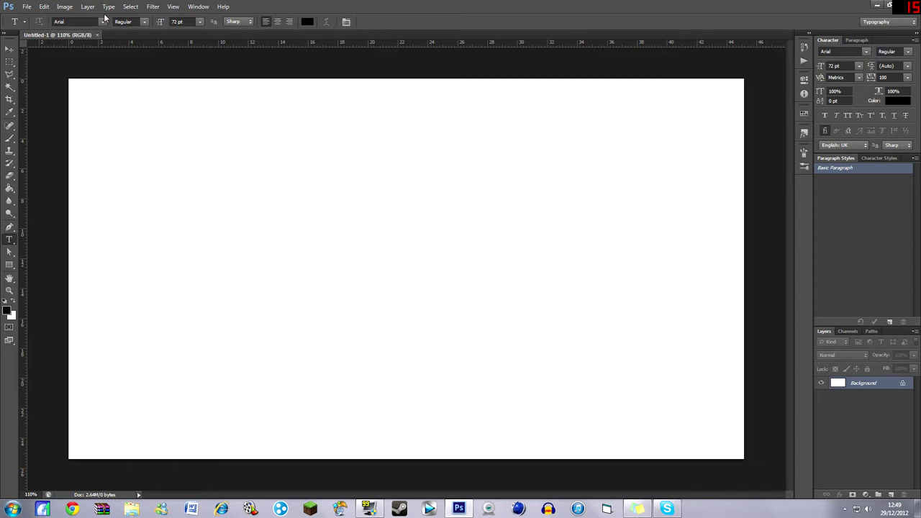
click(240, 281)
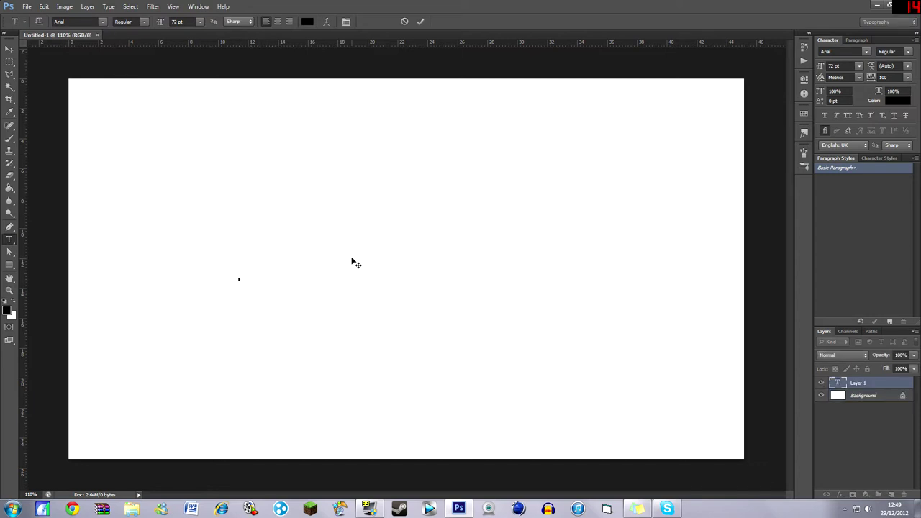
text(HAMSTER)
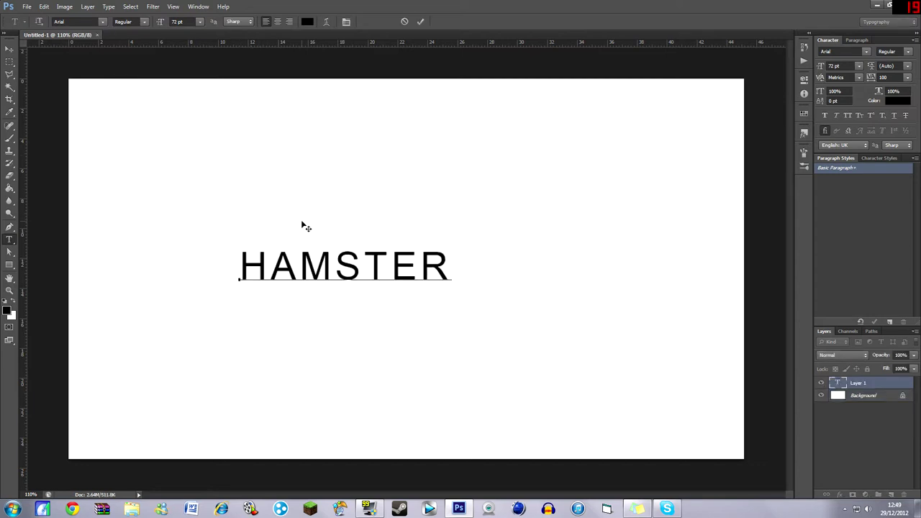
- Set the HAMSTER text to the Impact font and reselect the whole word
drag(242, 267, 482, 226)
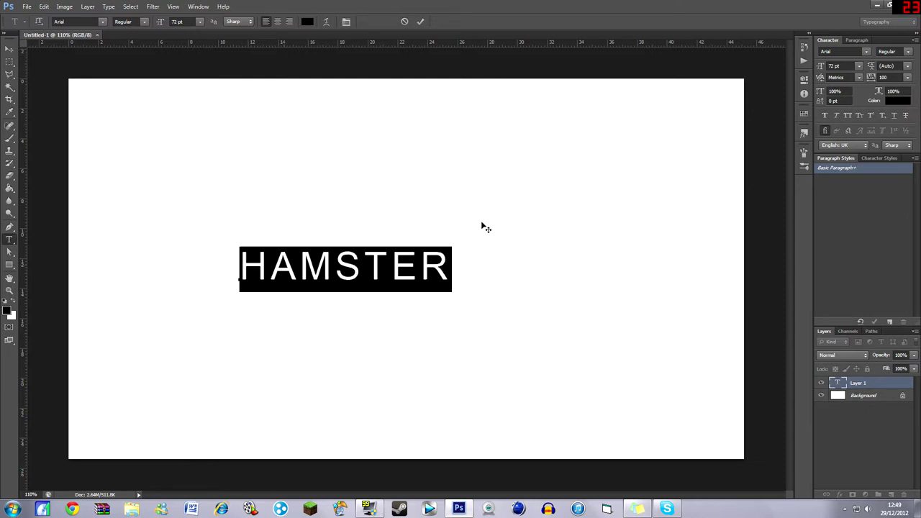
click(104, 21)
drag(206, 86, 205, 236)
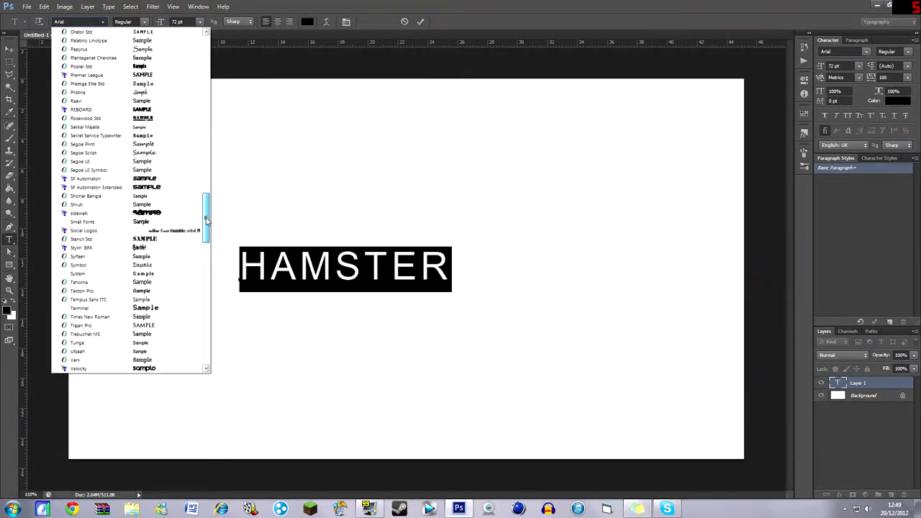
drag(207, 221, 210, 151)
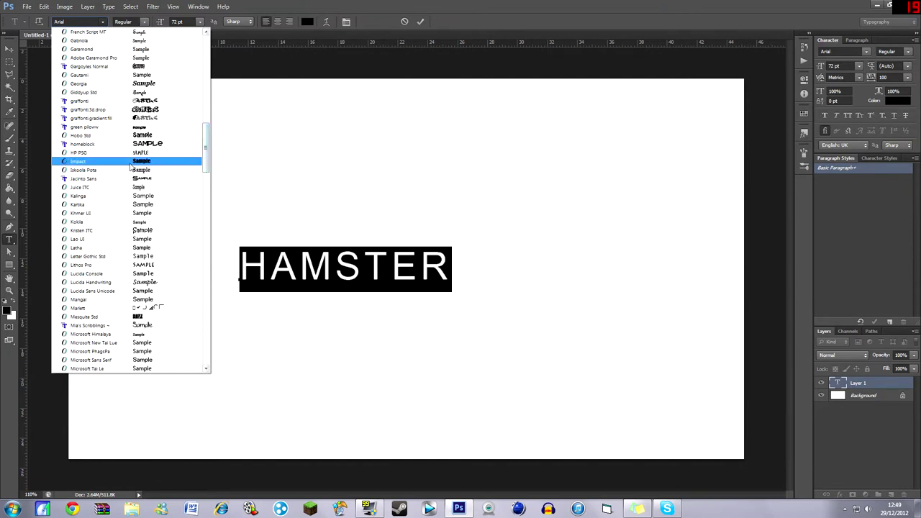
click(186, 162)
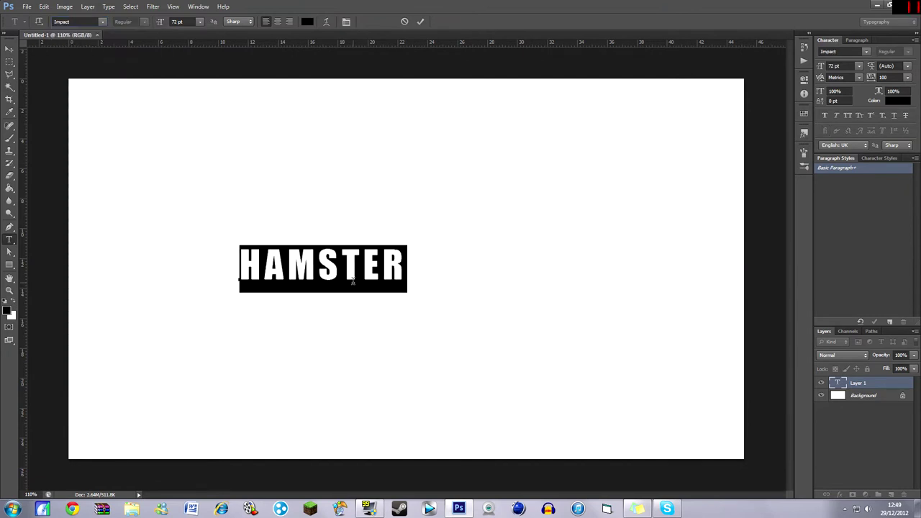
drag(240, 268, 383, 268)
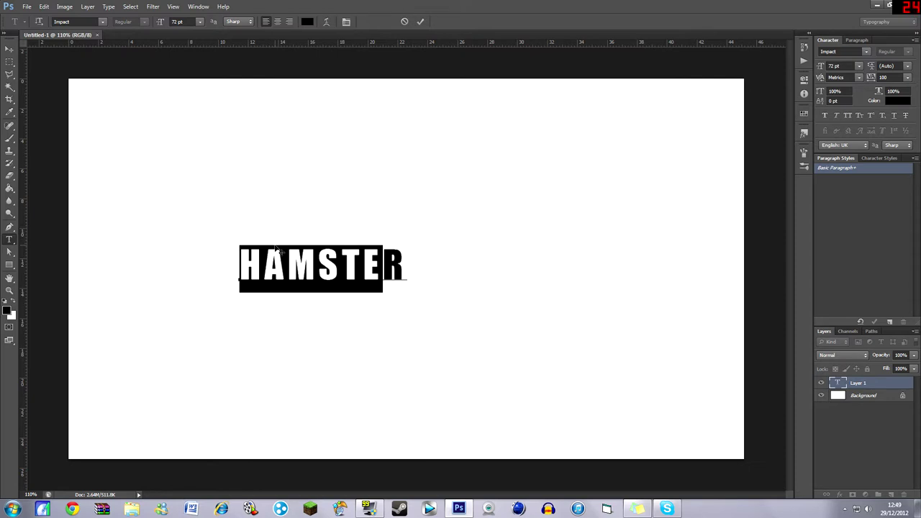
click(257, 255)
drag(243, 256, 618, 264)
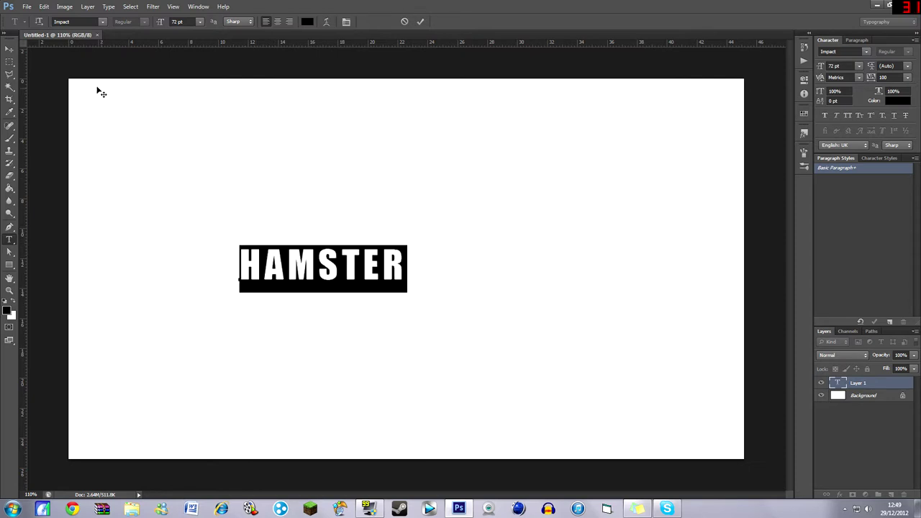
- Move HAMSTER down-left and scale it up to about 164 pt, applying the transform
click(10, 49)
drag(297, 270, 275, 327)
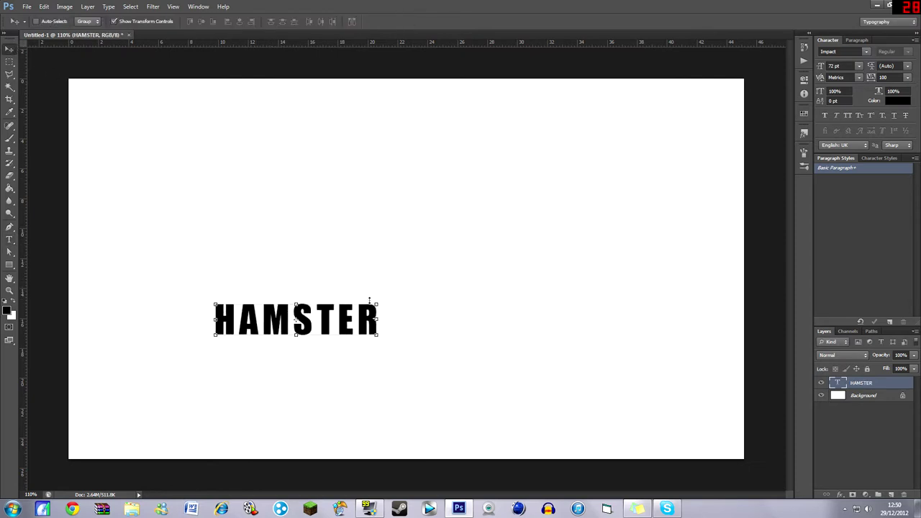
drag(379, 303, 583, 206)
mouse_move(509, 305)
mouse_down()
mouse_move(475, 284)
mouse_move(505, 291)
mouse_up()
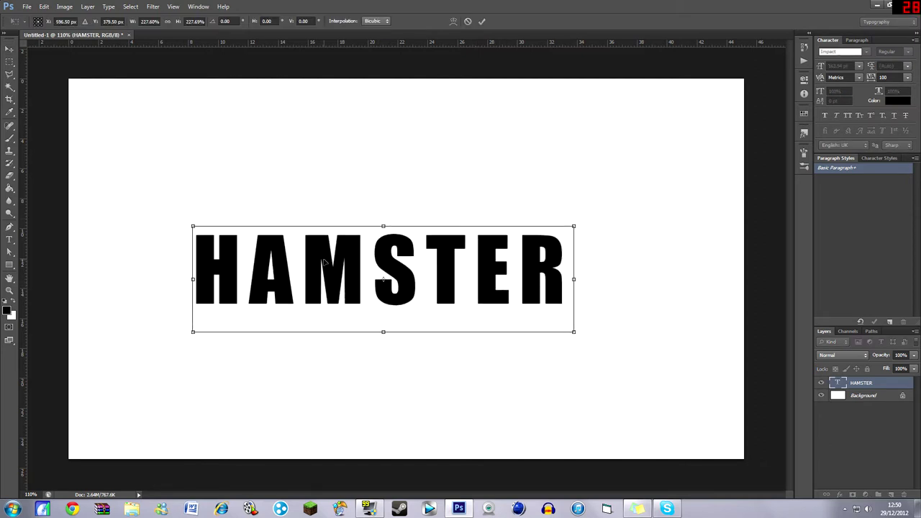
click(10, 61)
click(409, 191)
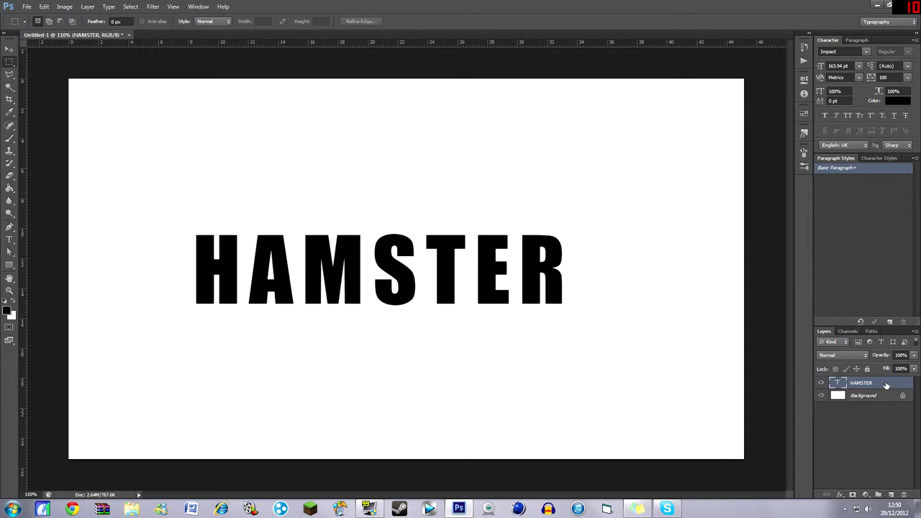
click(11, 48)
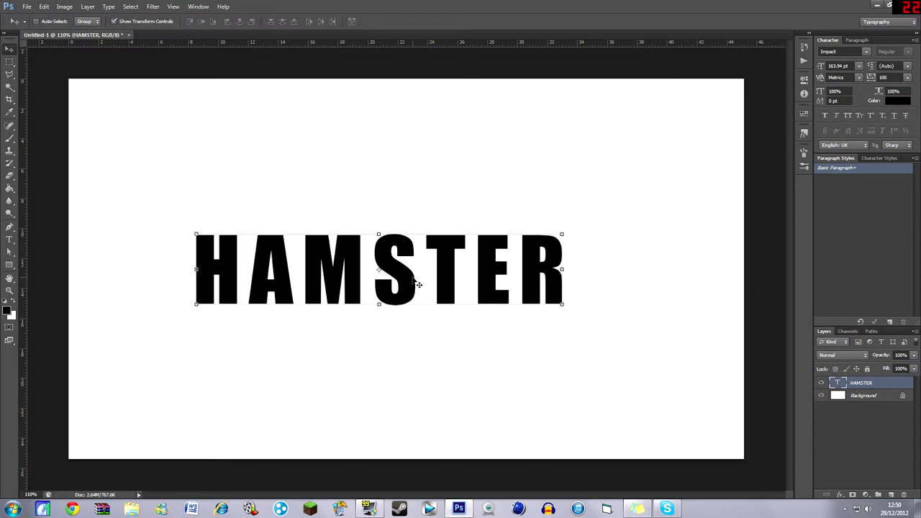
- Duplicate HAMSTER up to copy 7, nudging each copy 1 px up and 1 px right
key(ctrl+j)
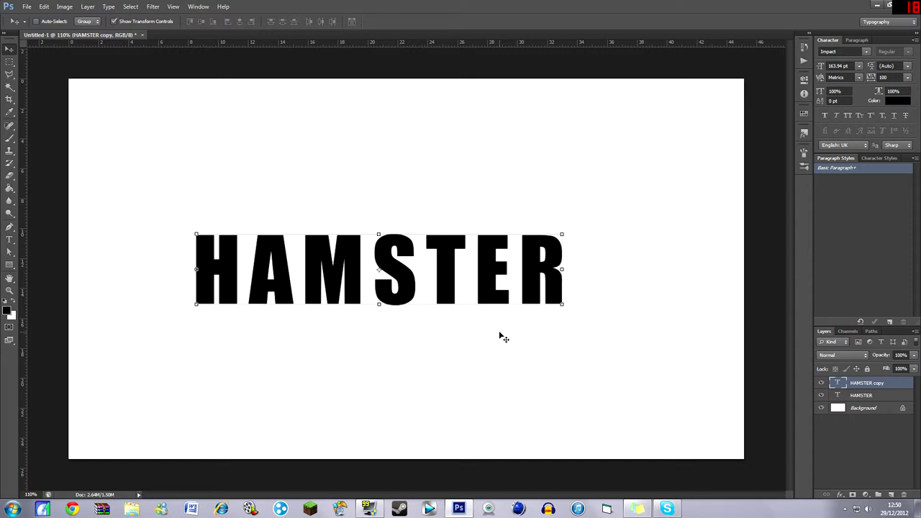
key(Up)
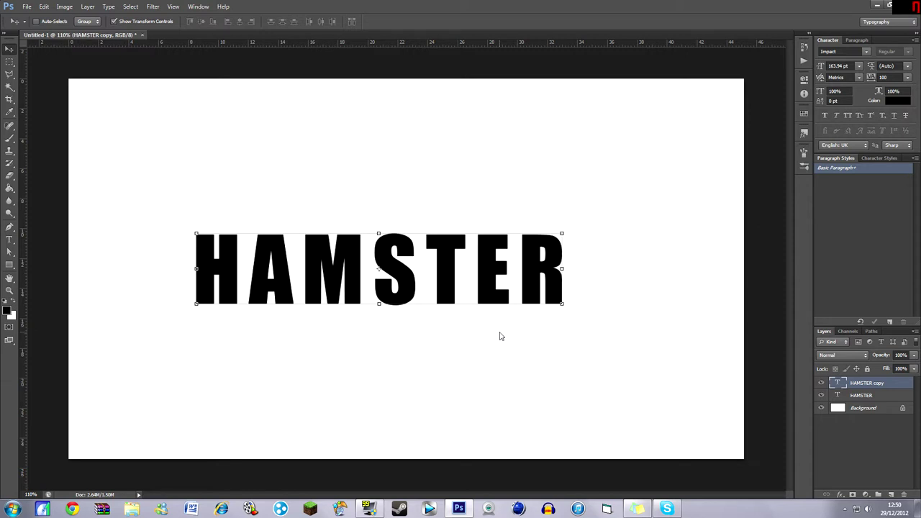
key(Right)
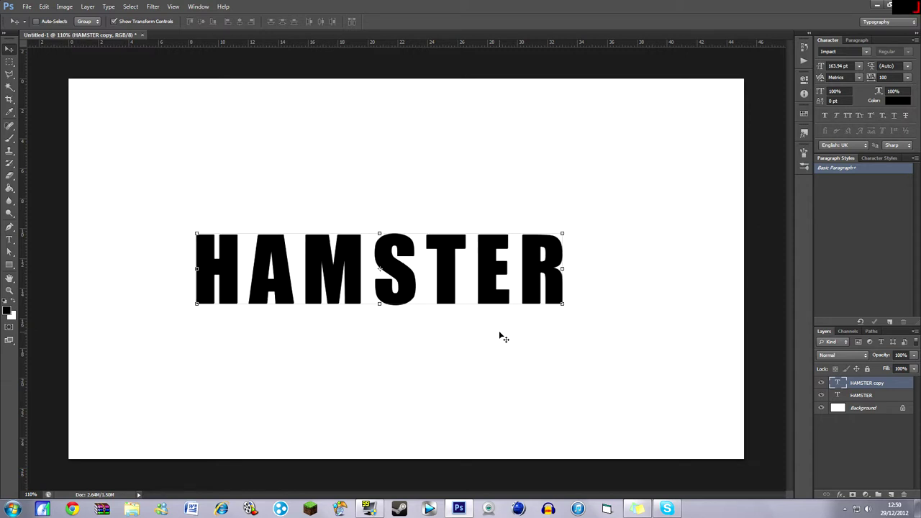
key(ctrl+j)
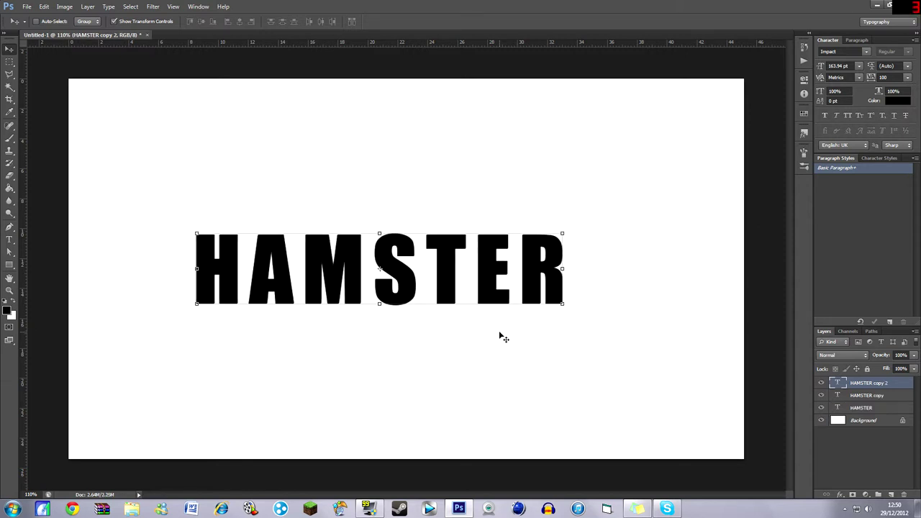
key(Up)
key(Right)
key(ctrl+j)
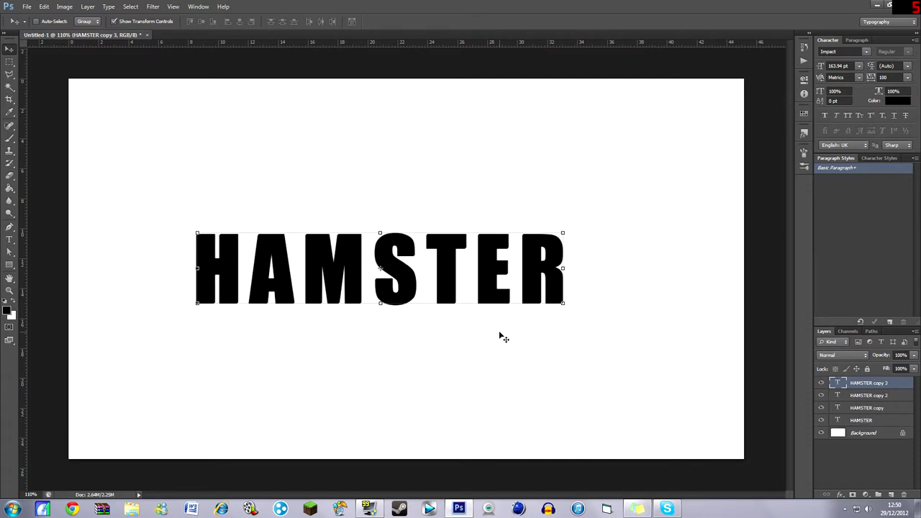
key(Up)
key(Right)
key(ctrl+j)
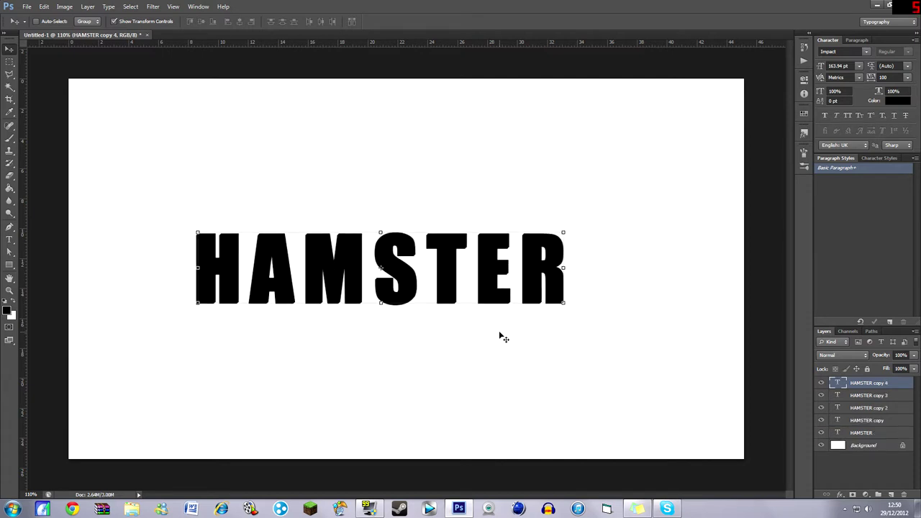
key(Up)
key(Right)
key(ctrl+j)
key(Up)
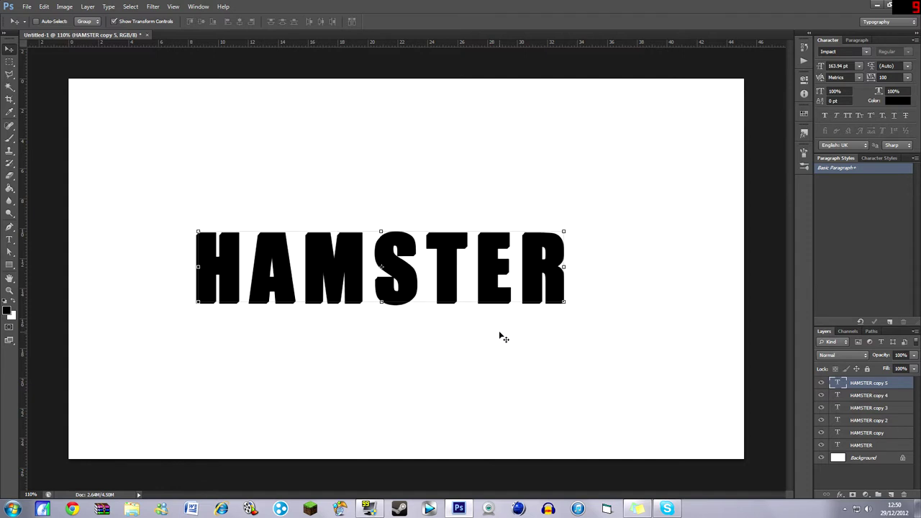
key(Right)
key(ctrl+j)
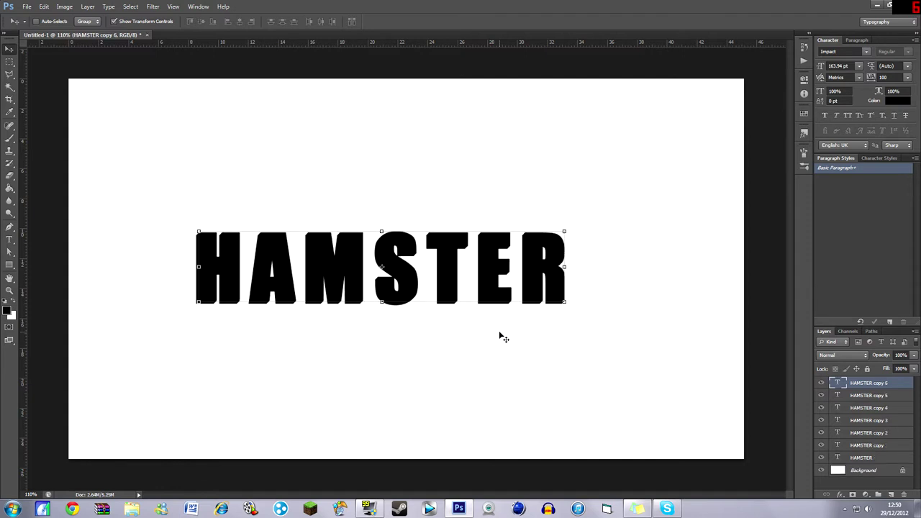
key(Up)
key(Right)
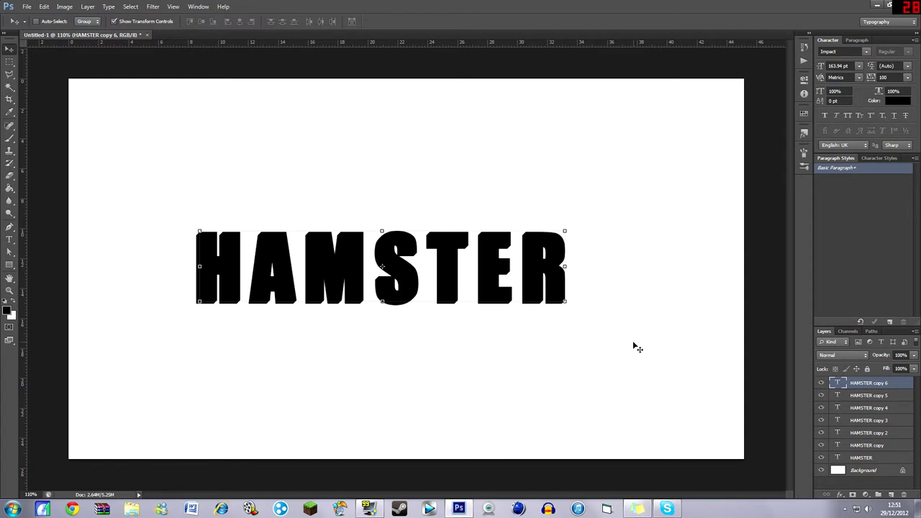
key(alt+Right)
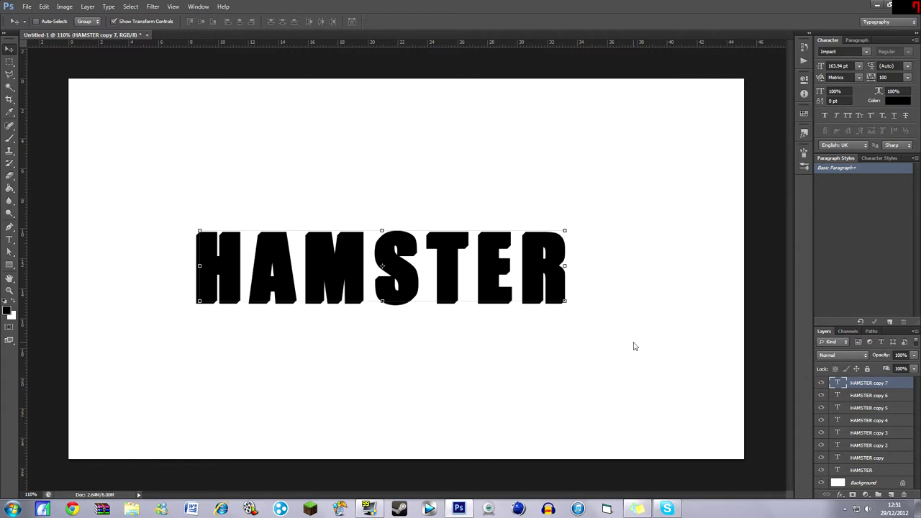
key(Up)
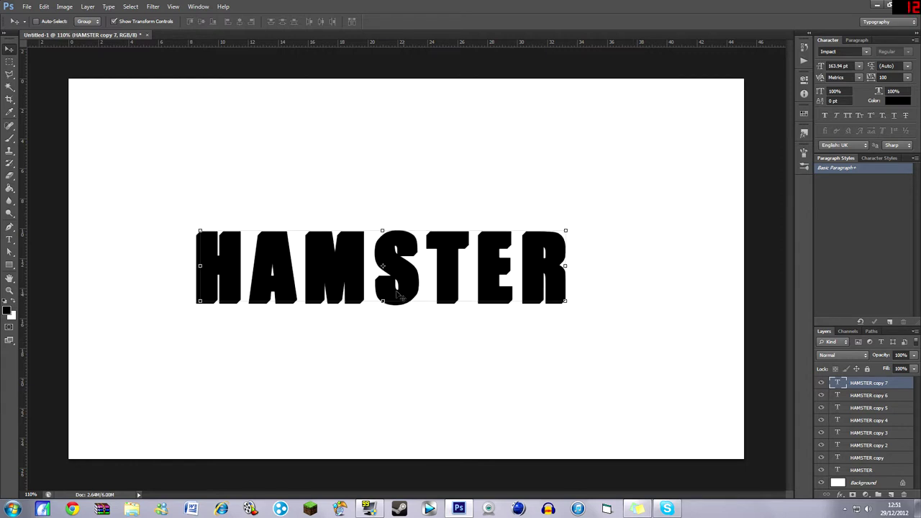
- Drop the transform box and step through the layers up to HAMSTER copy 7
click(9, 63)
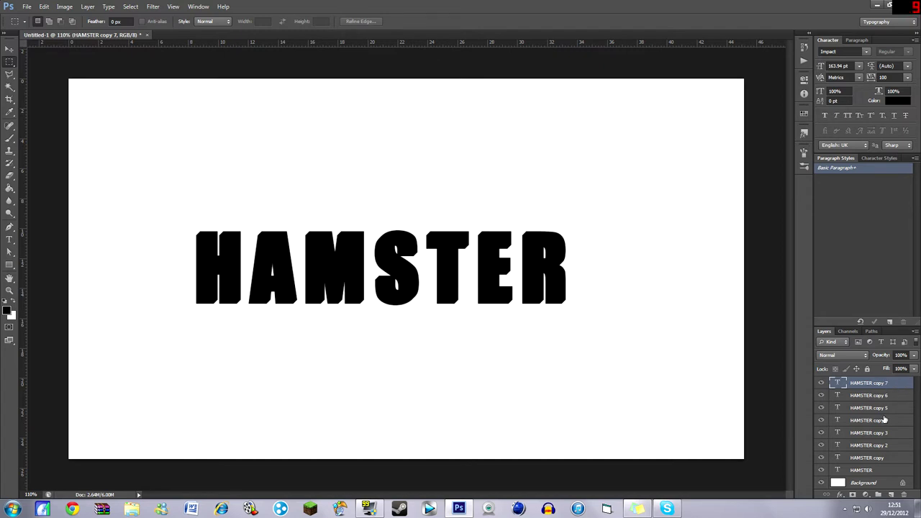
click(876, 471)
click(890, 457)
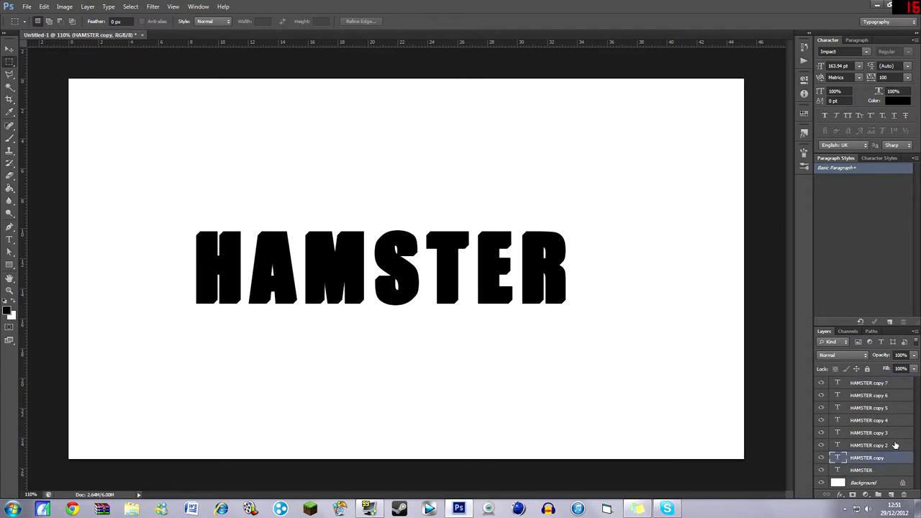
click(892, 445)
click(894, 434)
click(895, 420)
click(896, 409)
click(898, 396)
click(899, 386)
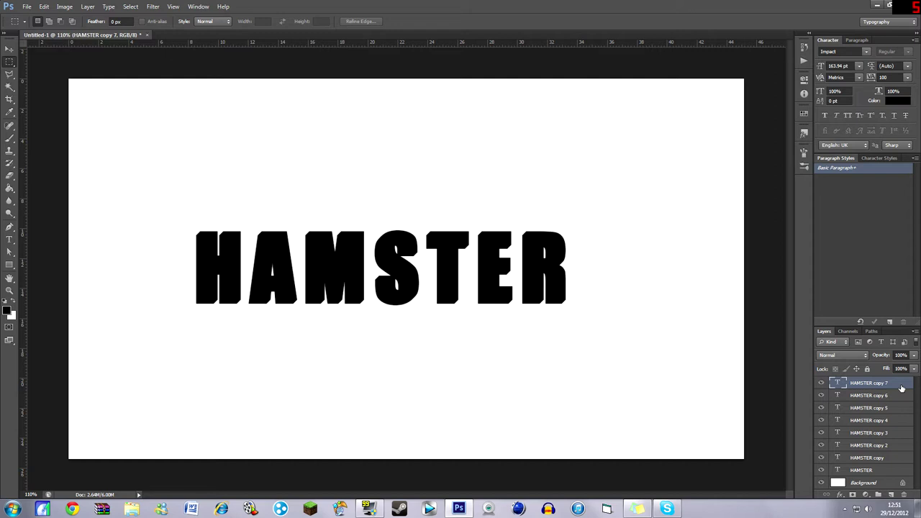
- Add a black-to-white Gradient Overlay to HAMSTER copy 7 via Blending Options and edit its gradient
double_click(902, 389)
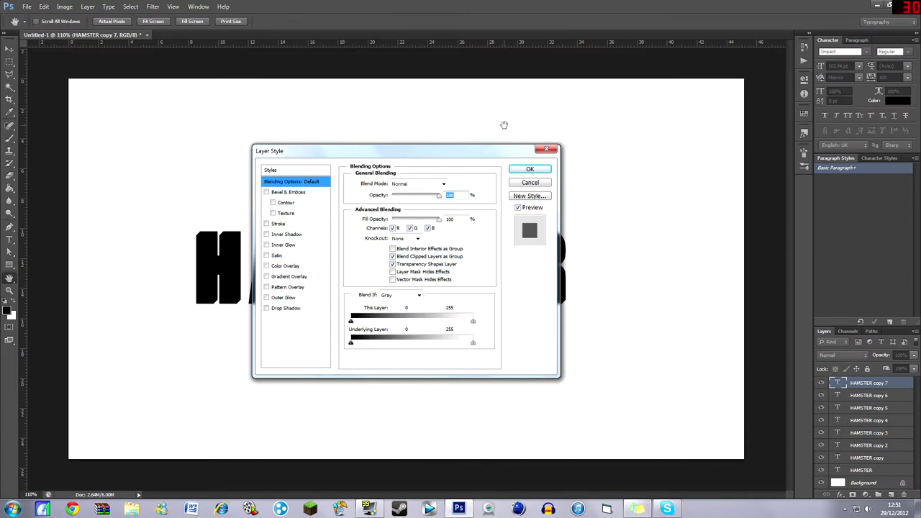
click(546, 149)
right_click(907, 388)
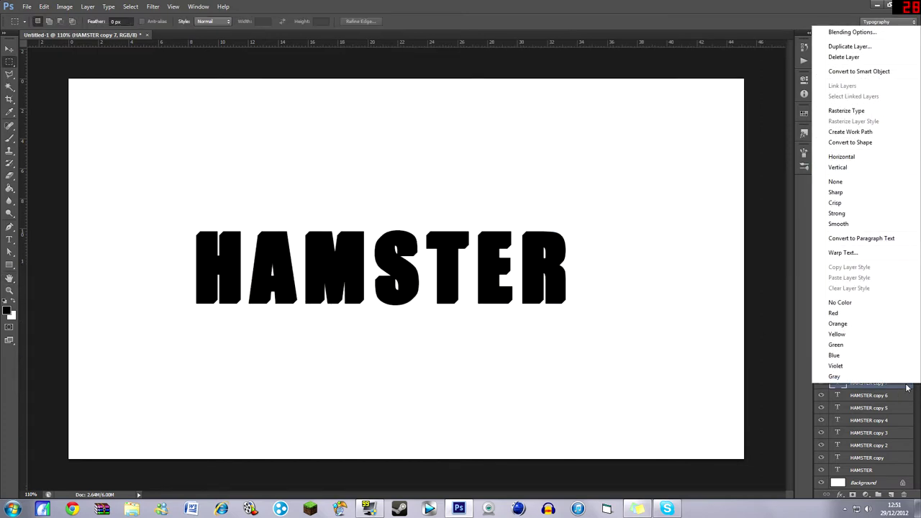
click(853, 32)
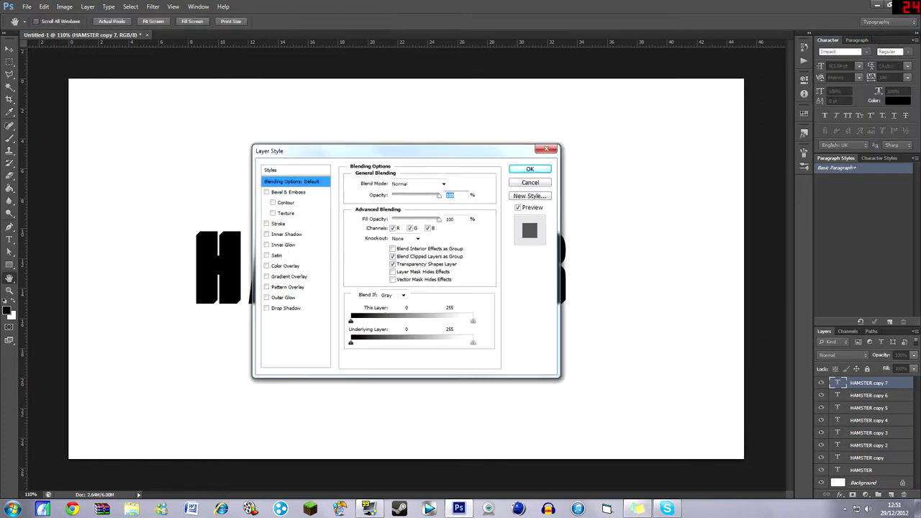
drag(436, 157, 656, 265)
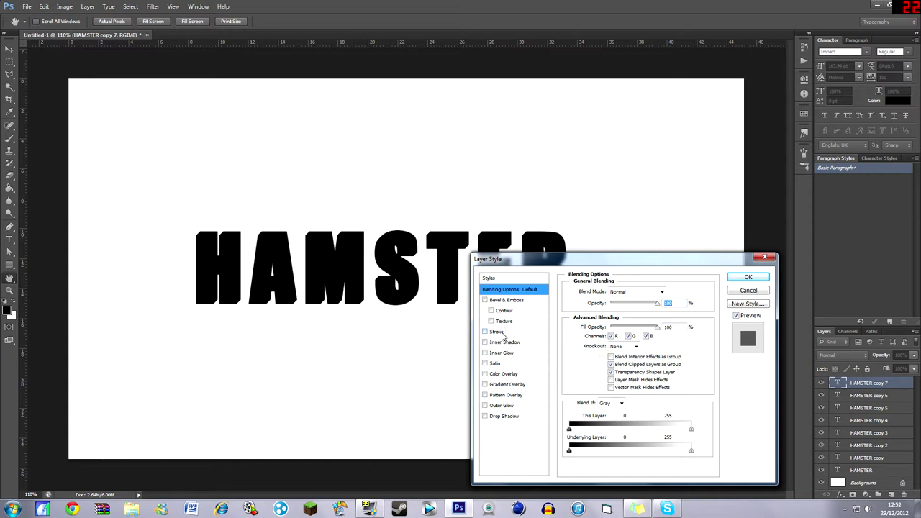
click(507, 384)
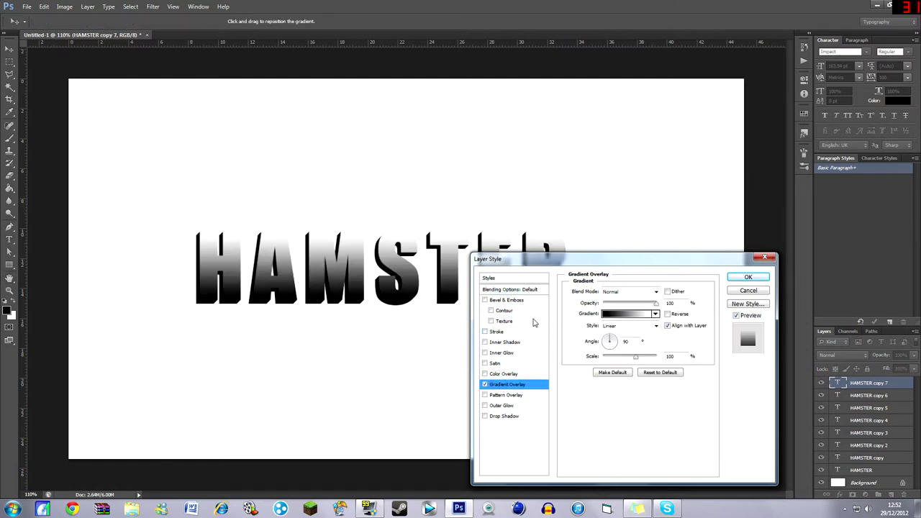
click(634, 317)
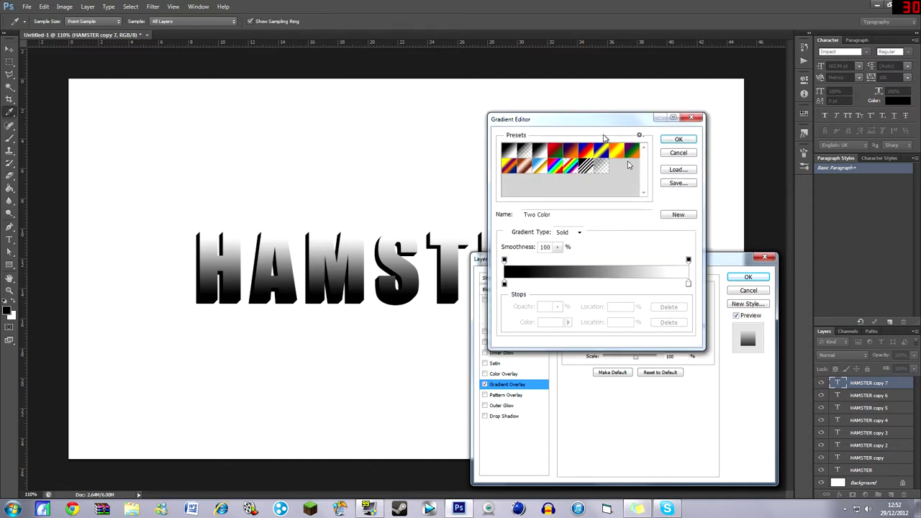
- Set the gradient's left stop to dark navy 0c2753
drag(583, 106, 661, 232)
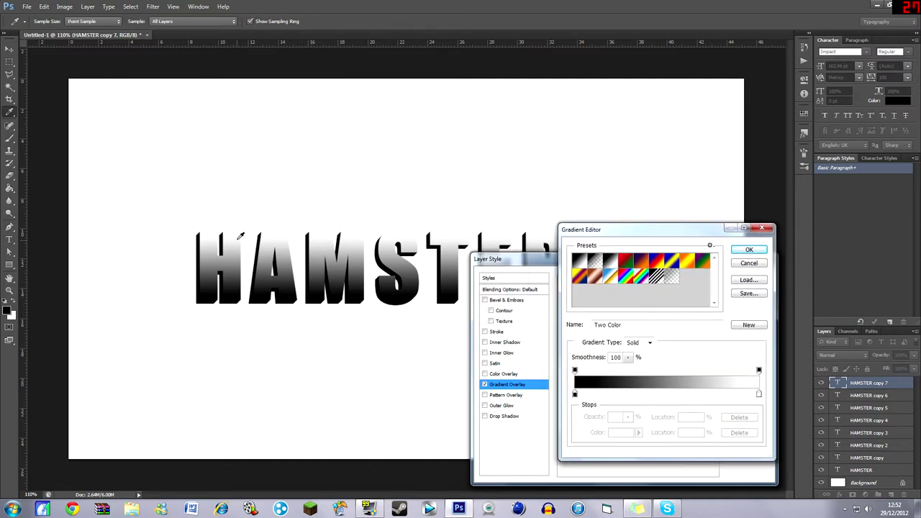
double_click(575, 395)
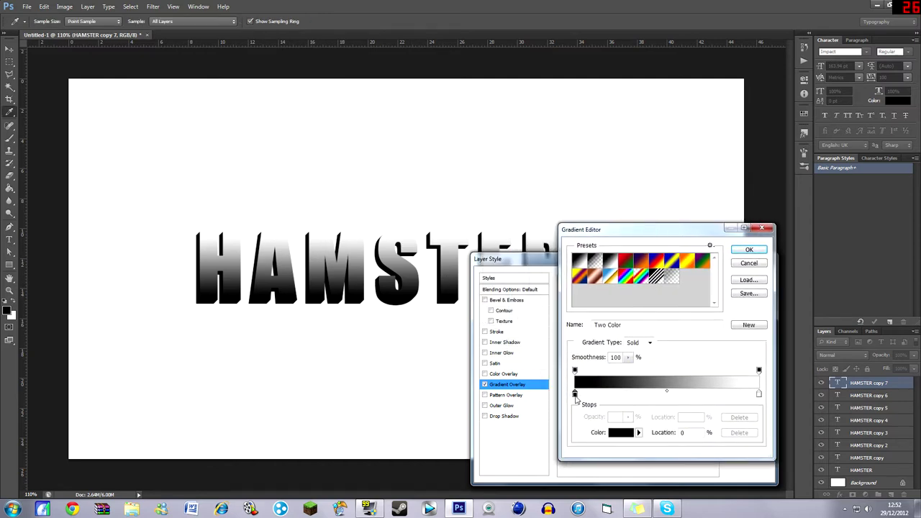
drag(366, 215, 648, 292)
drag(615, 384, 594, 395)
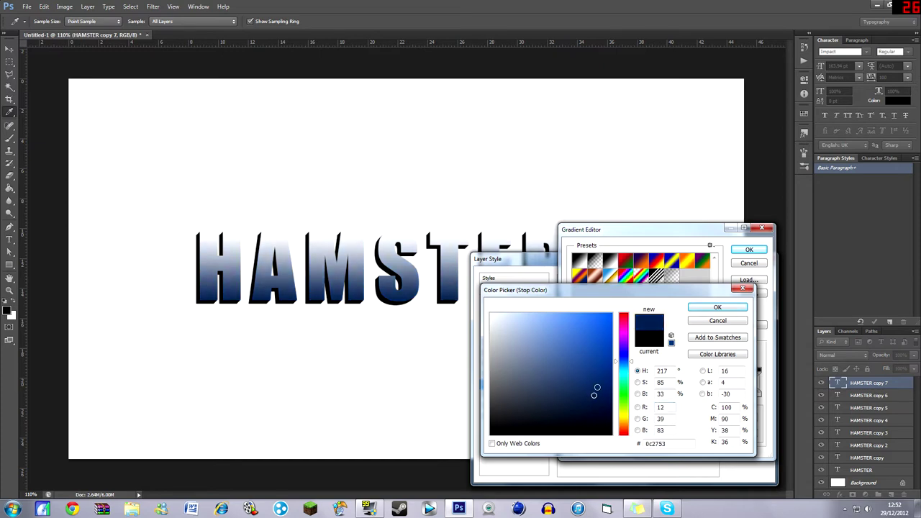
click(718, 309)
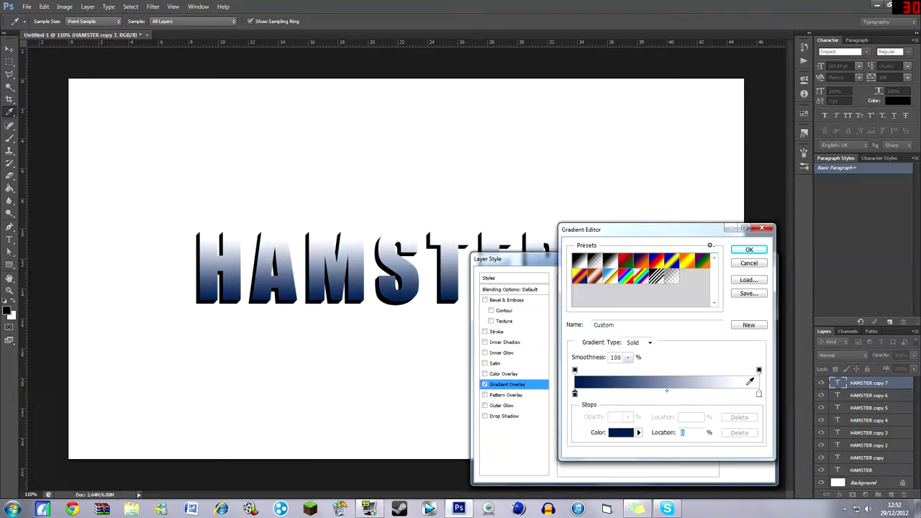
- Set the right stop to bright blue 418ae4 and confirm both the gradient and layer style
double_click(759, 394)
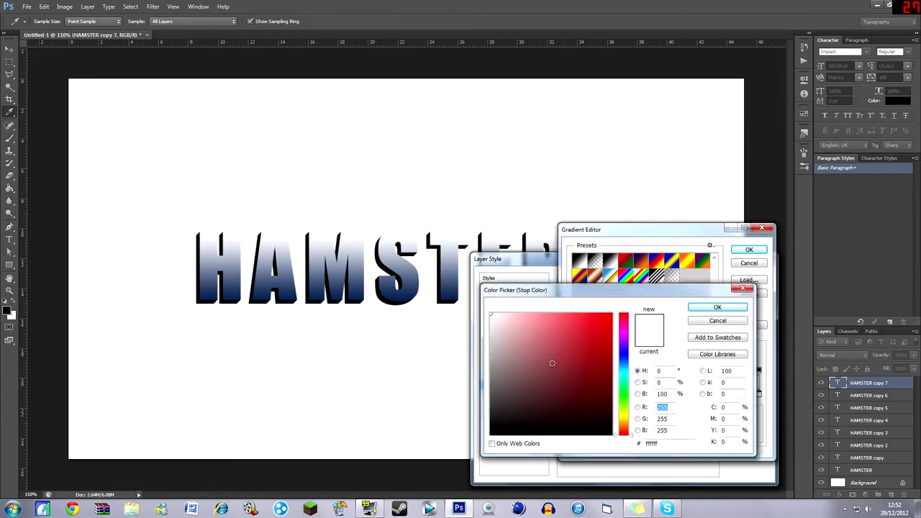
click(625, 364)
click(578, 327)
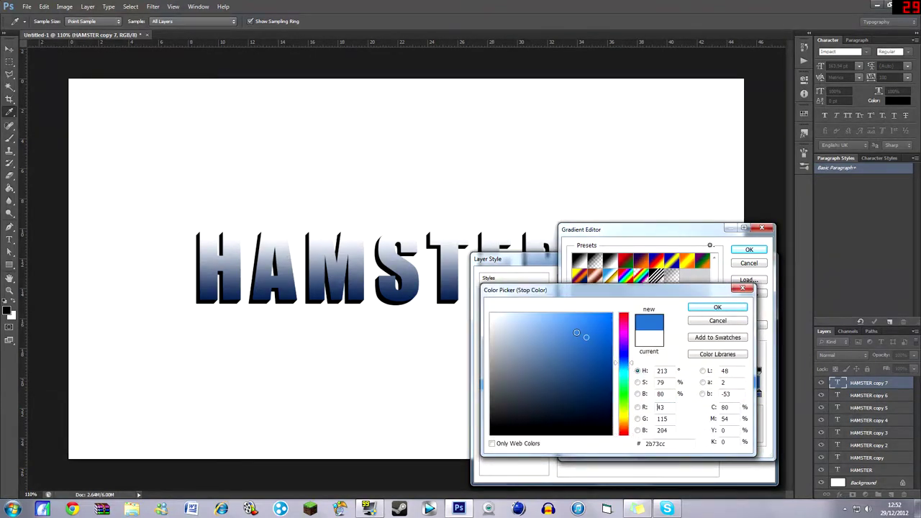
click(578, 328)
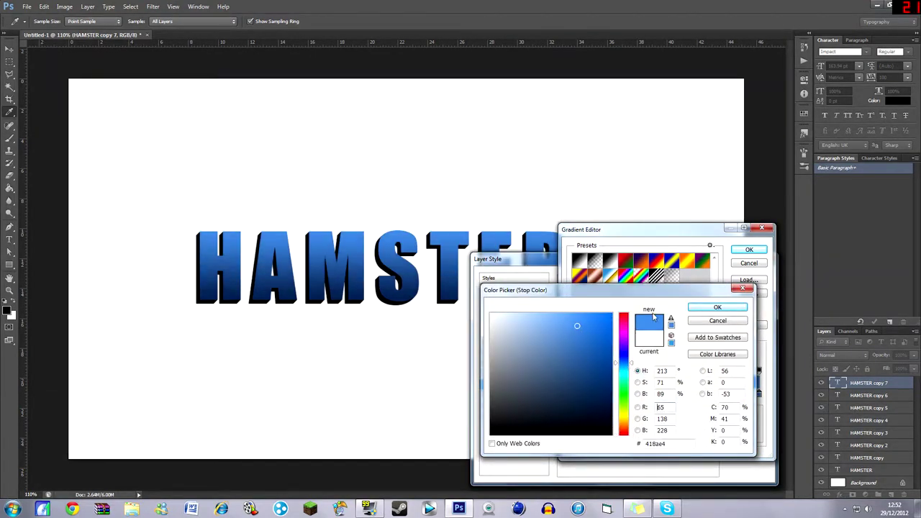
click(713, 308)
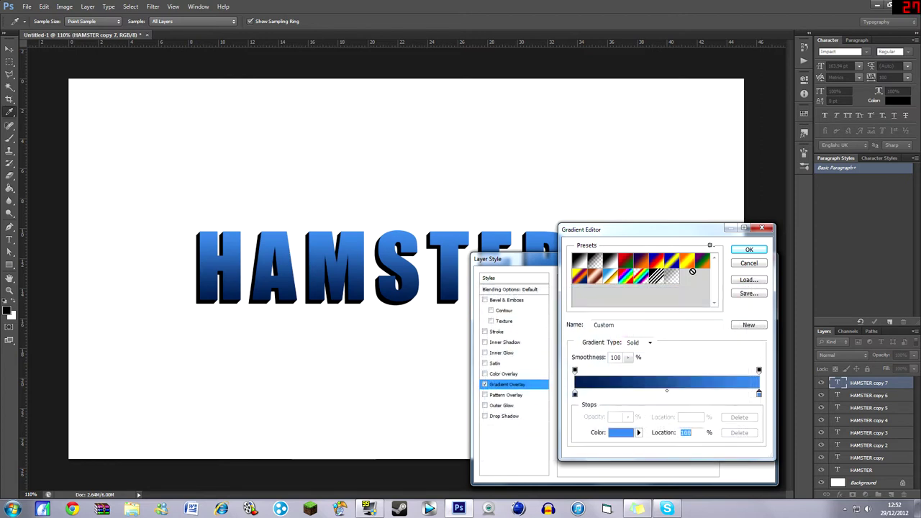
click(746, 250)
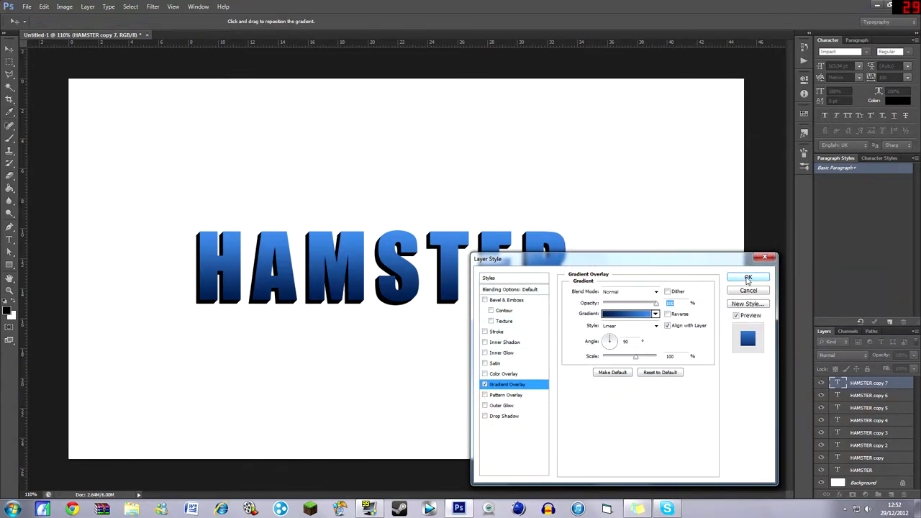
click(748, 278)
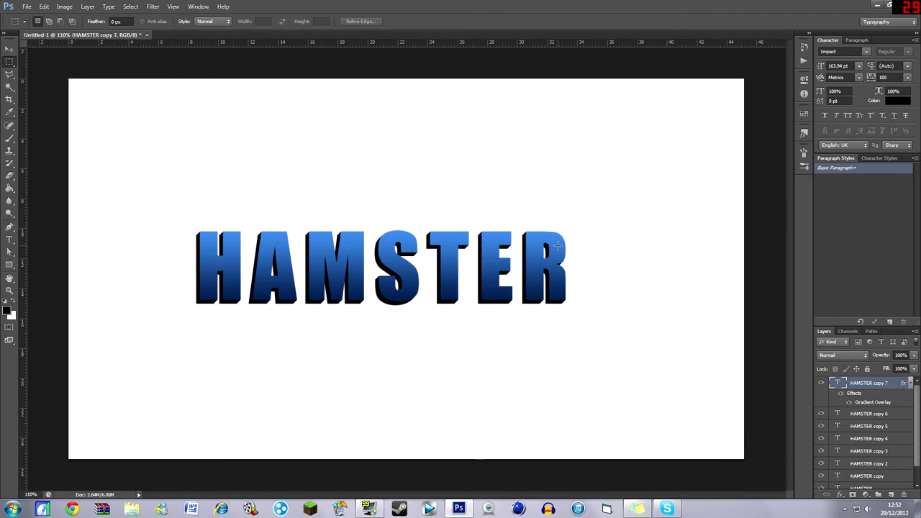
- Try then discard a Drop Shadow, and add an Inner Shadow with slightly larger size
double_click(899, 389)
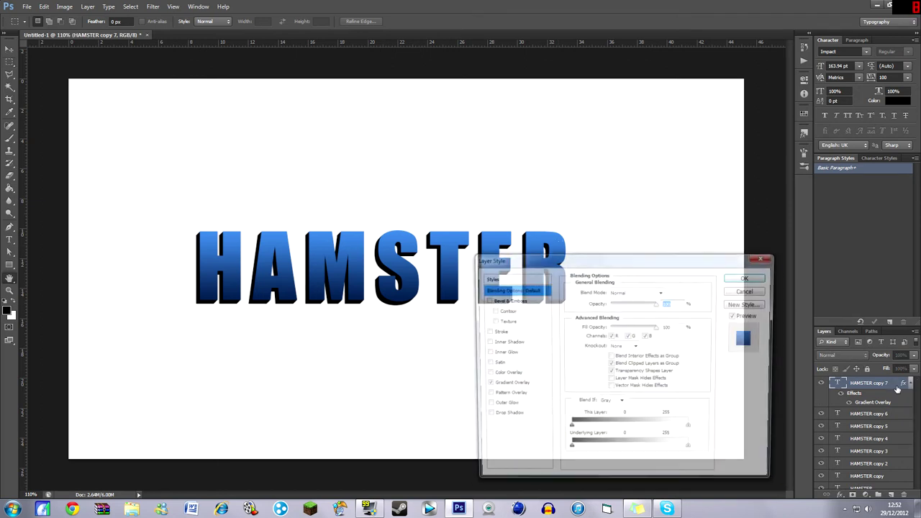
drag(616, 264, 615, 269)
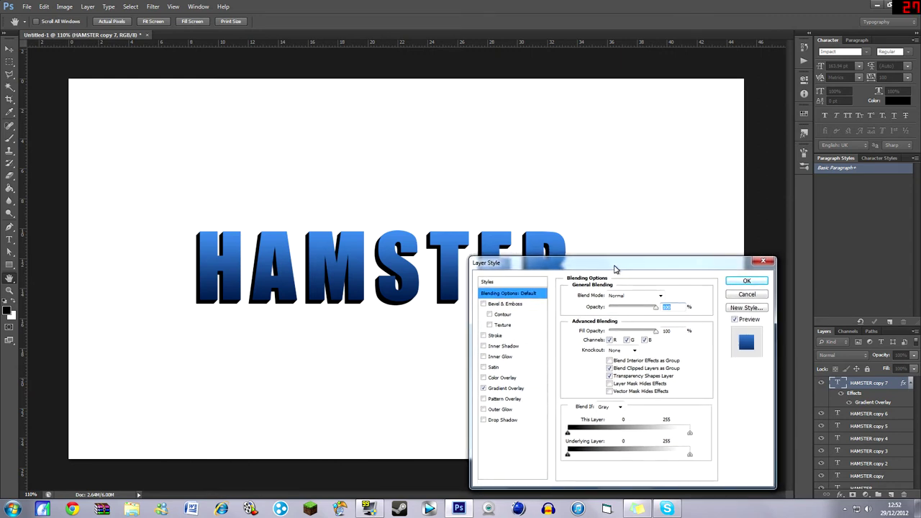
click(508, 422)
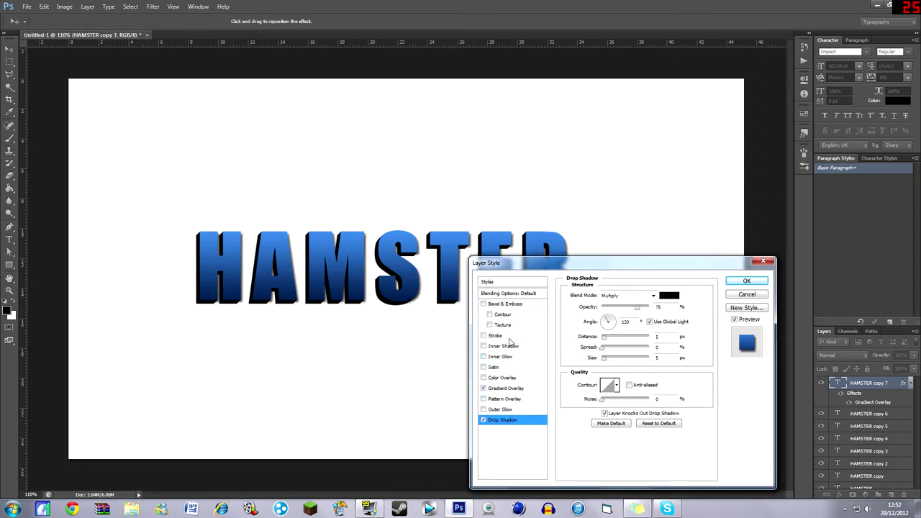
click(483, 419)
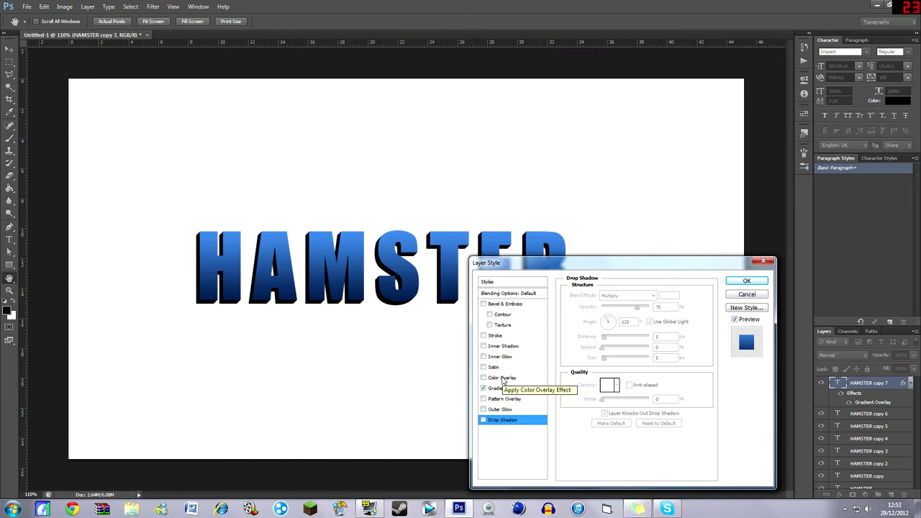
click(501, 349)
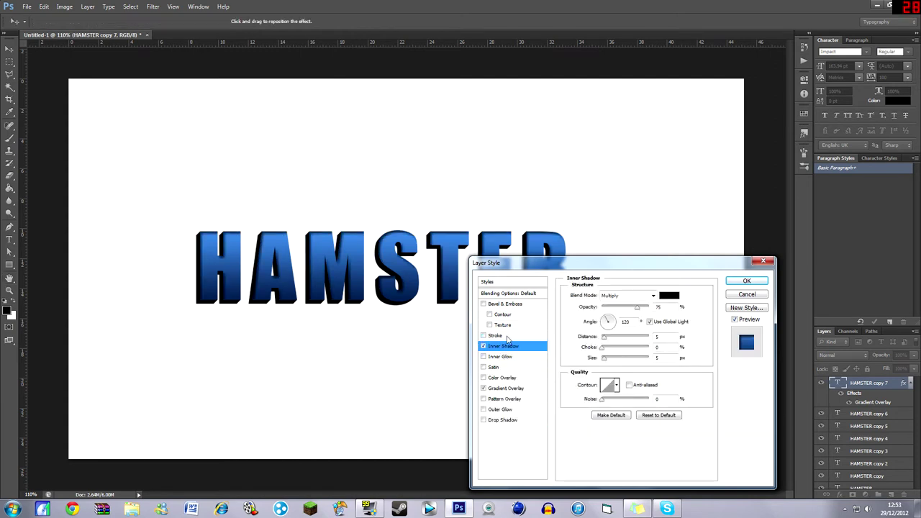
click(603, 349)
drag(605, 362, 608, 362)
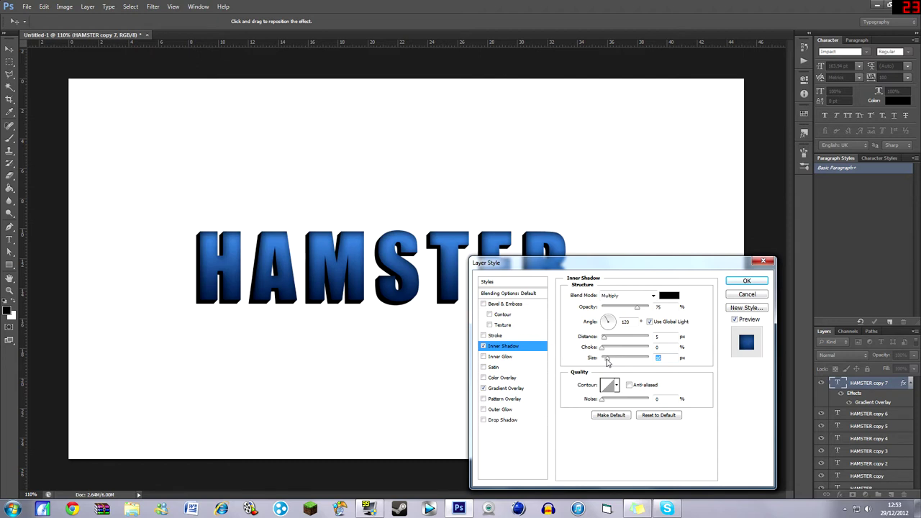
- Add a 3 px black Stroke positioned Inside the letter edges
click(500, 337)
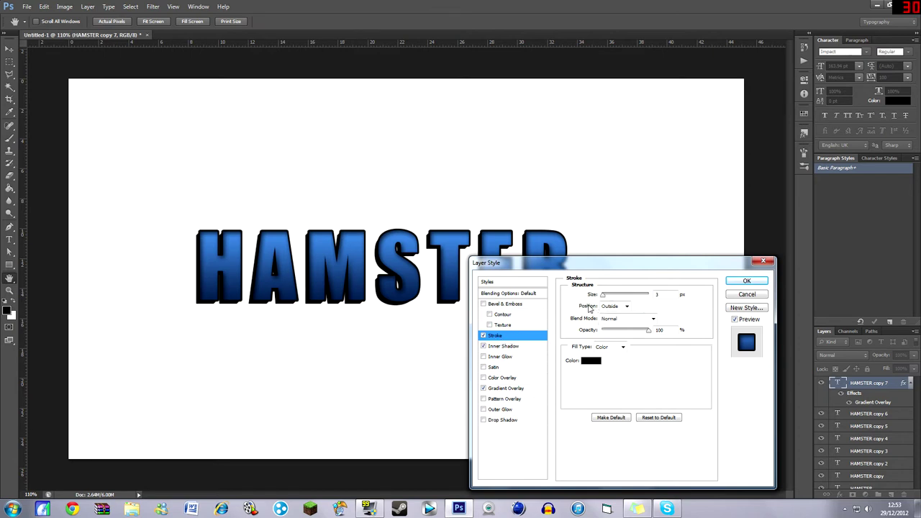
click(619, 308)
click(609, 324)
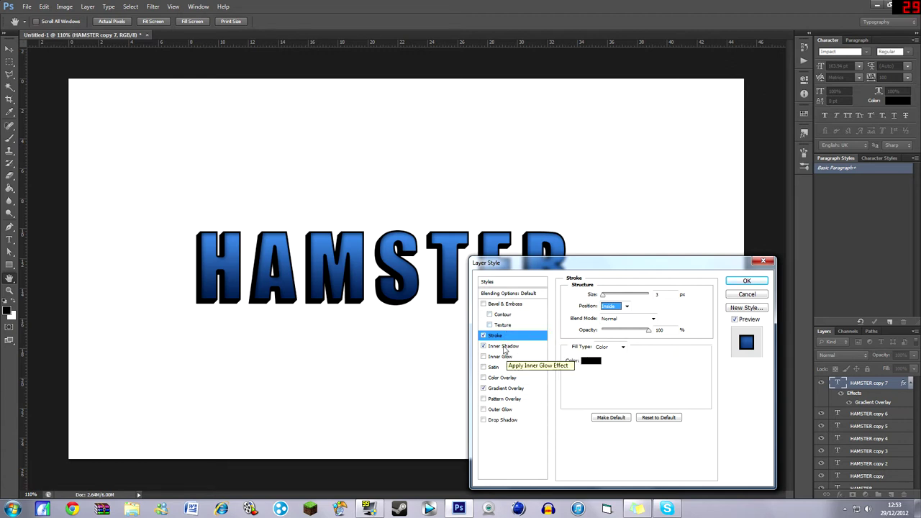
- Try a Chisel Hard Bevel and Emboss on the text, then remove it
click(497, 305)
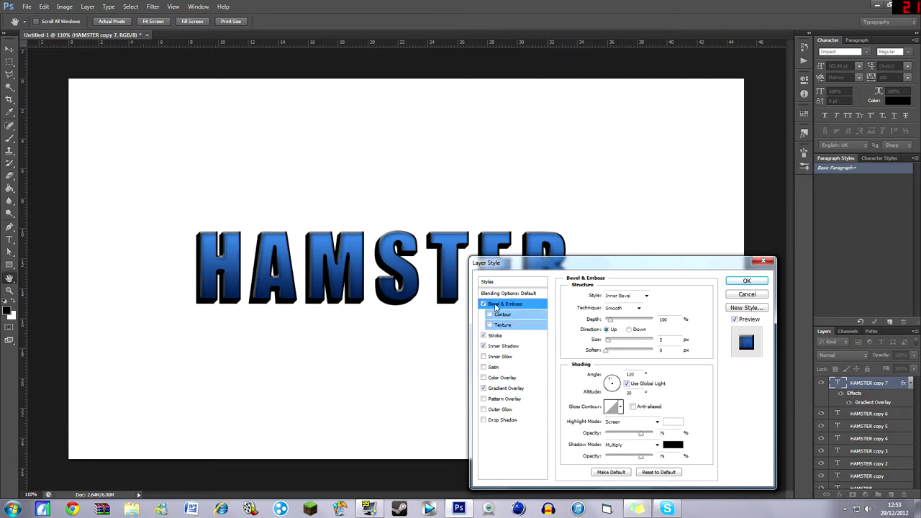
click(623, 308)
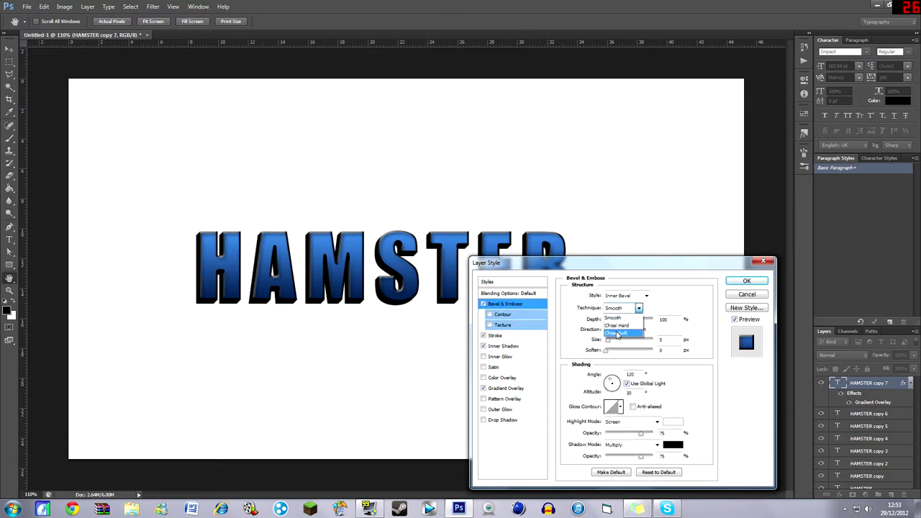
click(637, 328)
drag(636, 321, 633, 319)
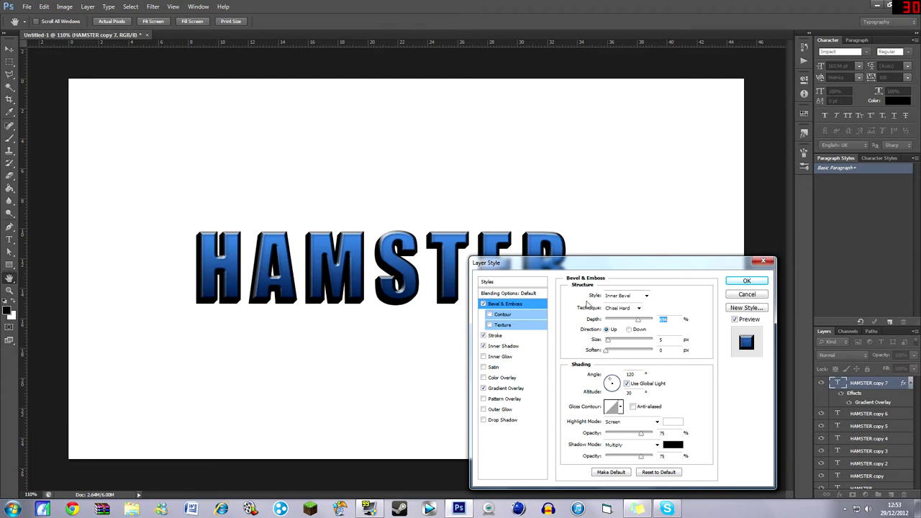
click(483, 305)
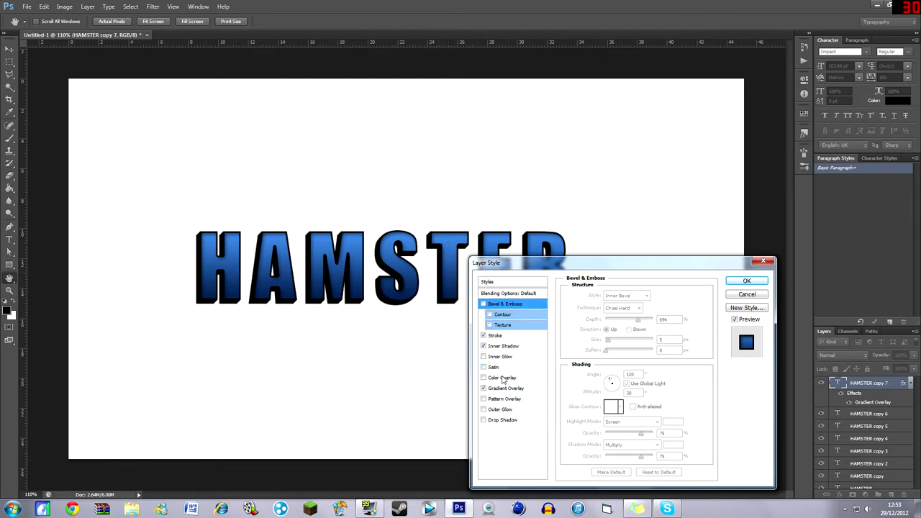
- Change the inside black stroke size to 2 px
click(494, 336)
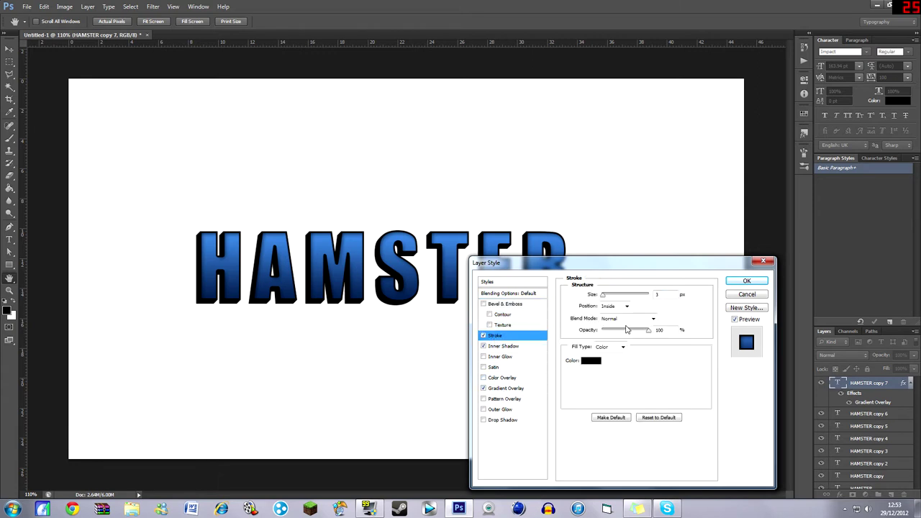
text(2)
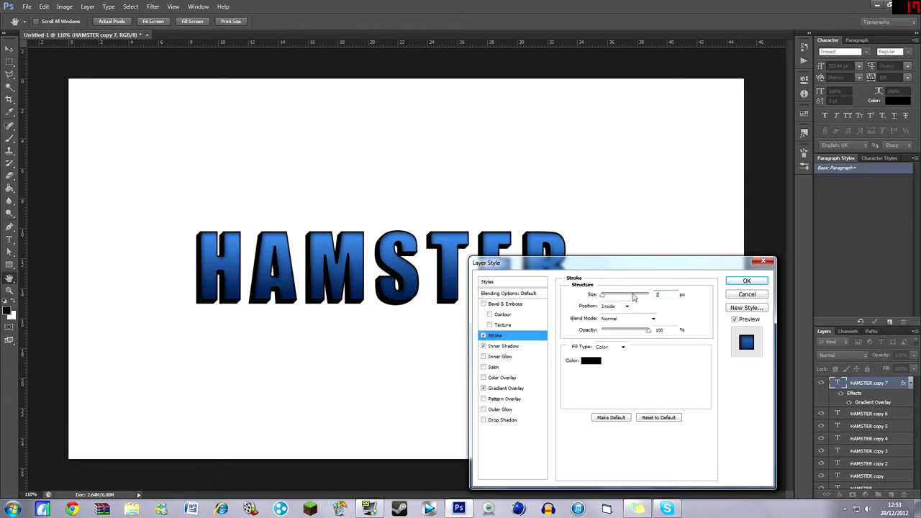
key(BackSpace)
text(1)
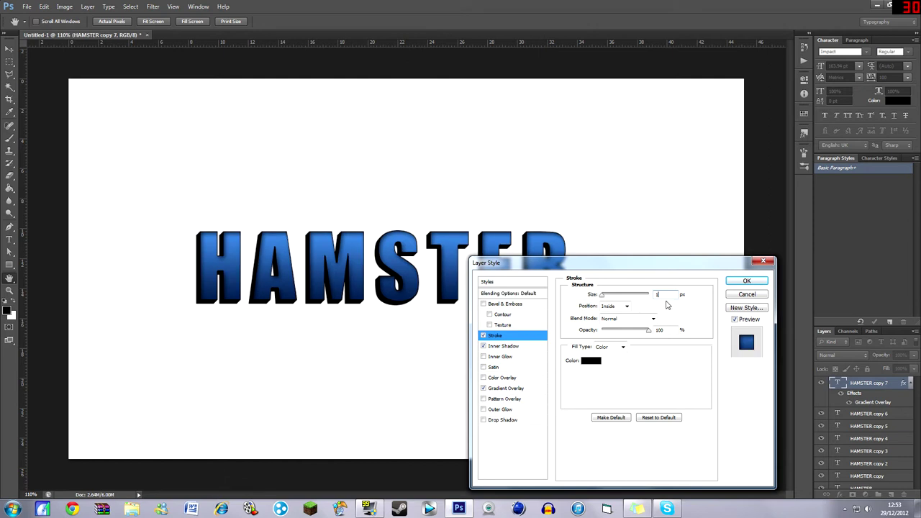
text(2)
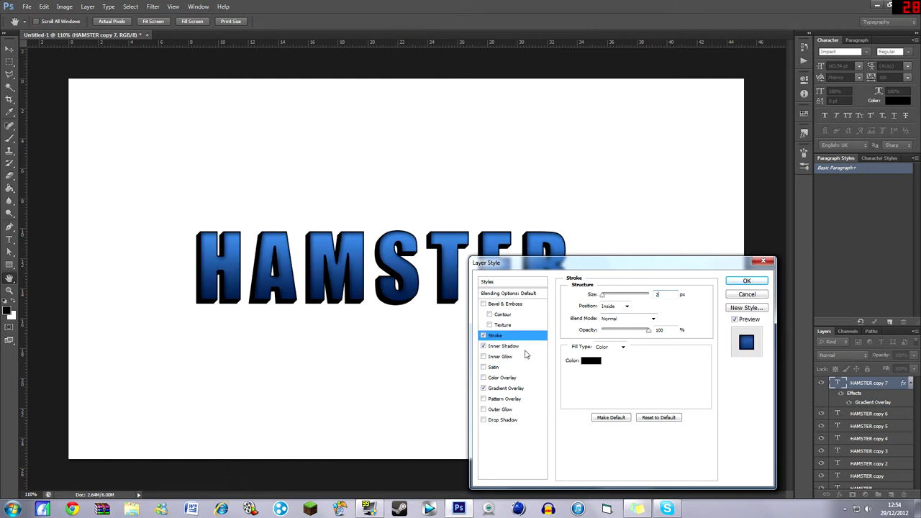
- Apply the stroke, inner shadow and gradient styles to HAMSTER copy 7
click(747, 281)
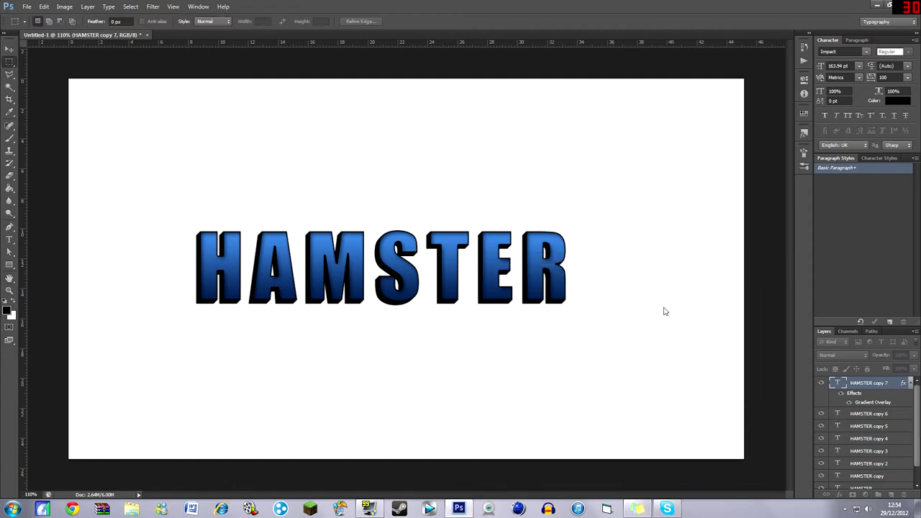
scroll(916, 429, down, 3)
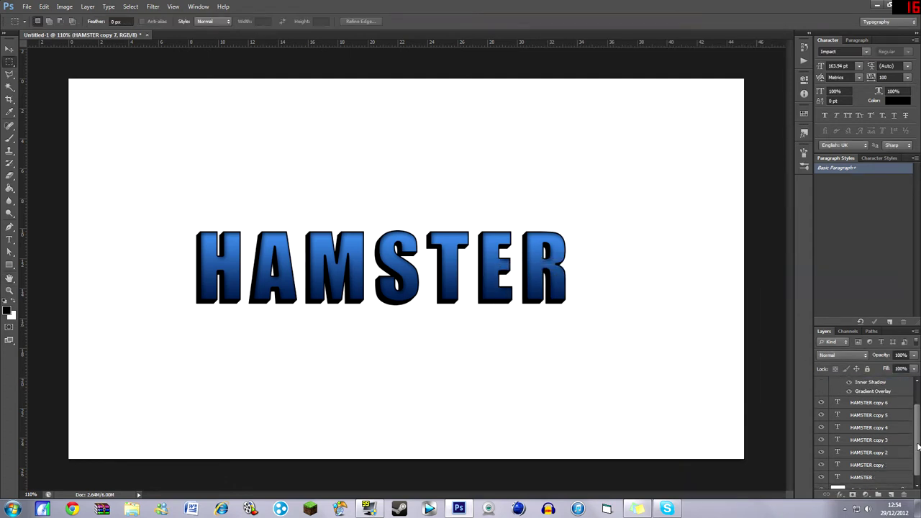
scroll(916, 431, up, 3)
scroll(913, 442, down, 3)
scroll(911, 440, up, 2)
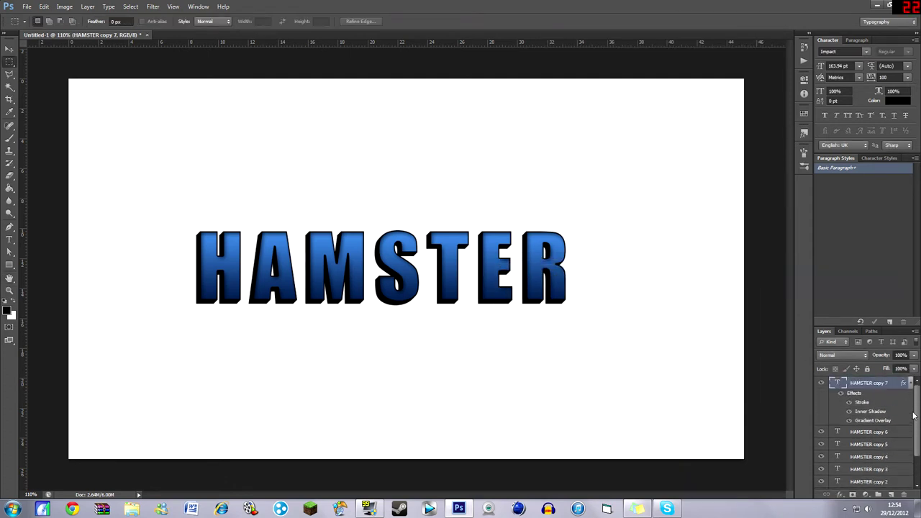
scroll(909, 423, down, 2)
scroll(909, 425, up, 2)
- Select the seven lower layers, HAMSTER through HAMSTER copy 6
click(878, 432)
scroll(899, 390, down, 3)
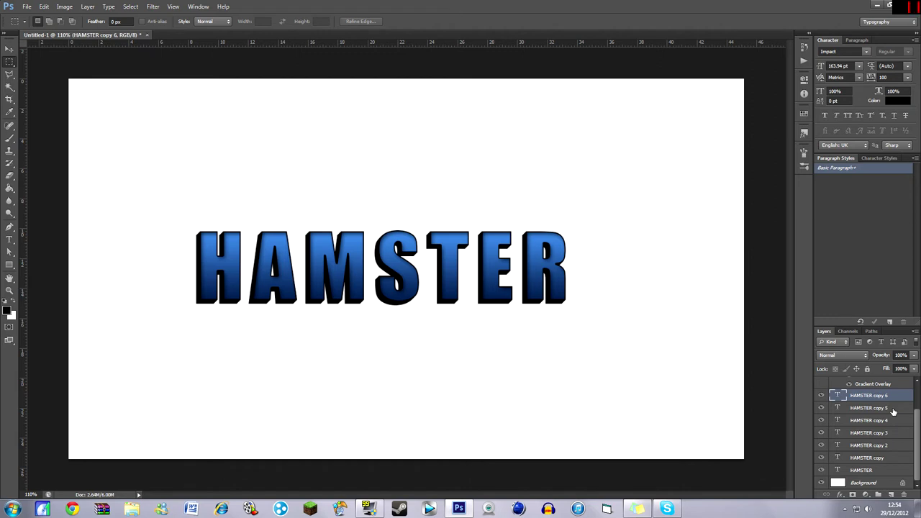
shift+click(893, 410)
shift+click(892, 420)
shift+click(891, 432)
shift+click(890, 446)
shift+click(891, 459)
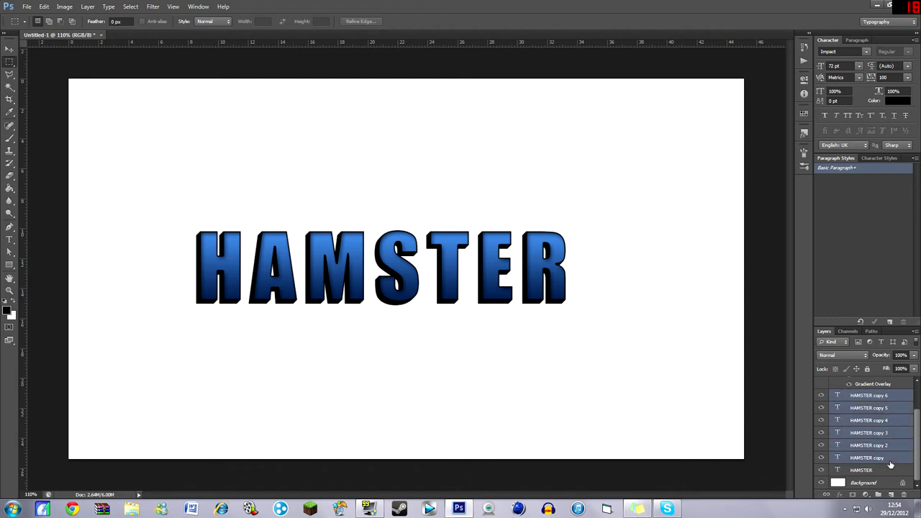
shift+click(889, 471)
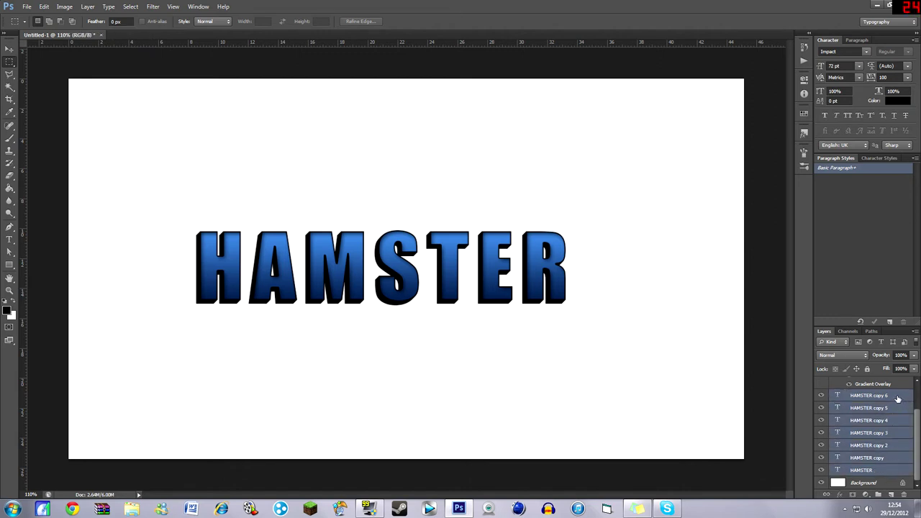
click(895, 401)
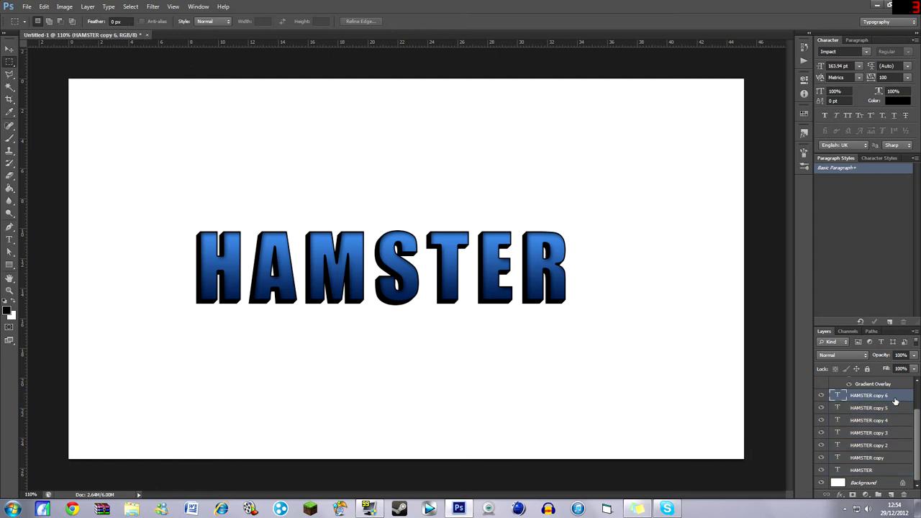
shift+click(879, 473)
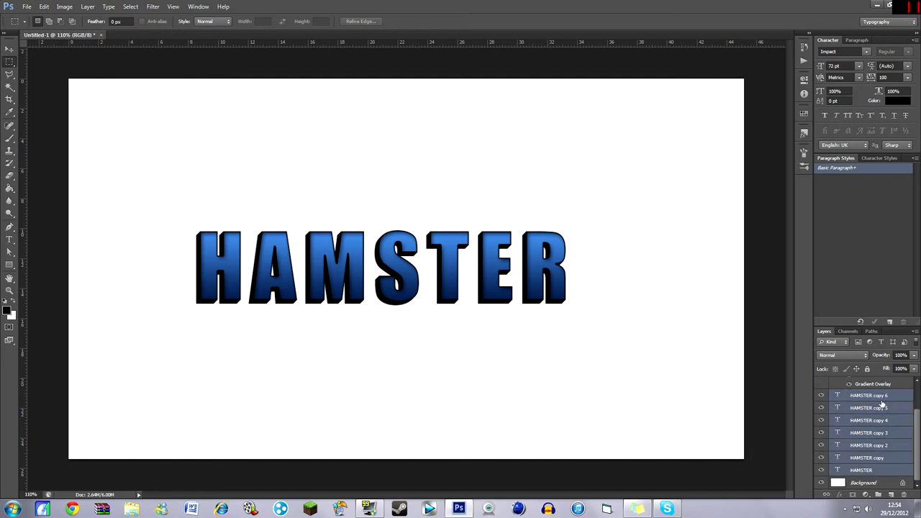
- Rasterize the seven selected type layers and merge them into one layer
right_click(897, 397)
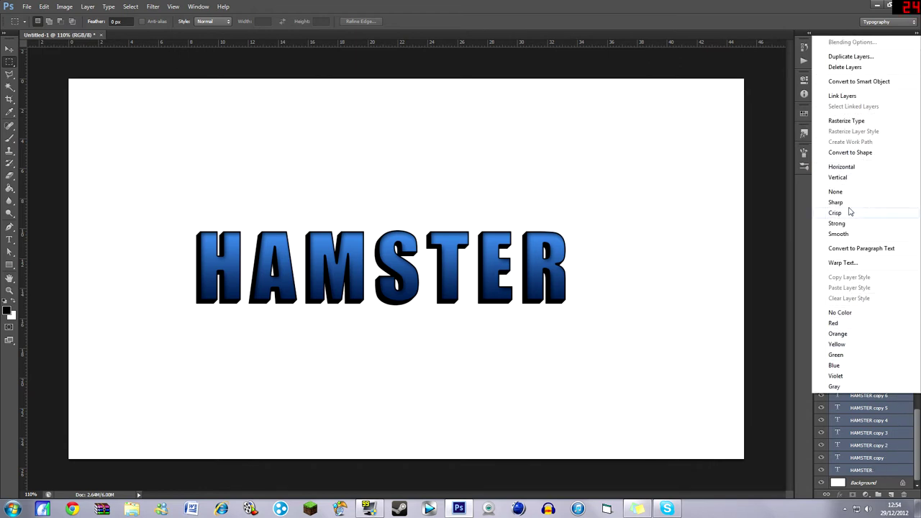
click(833, 122)
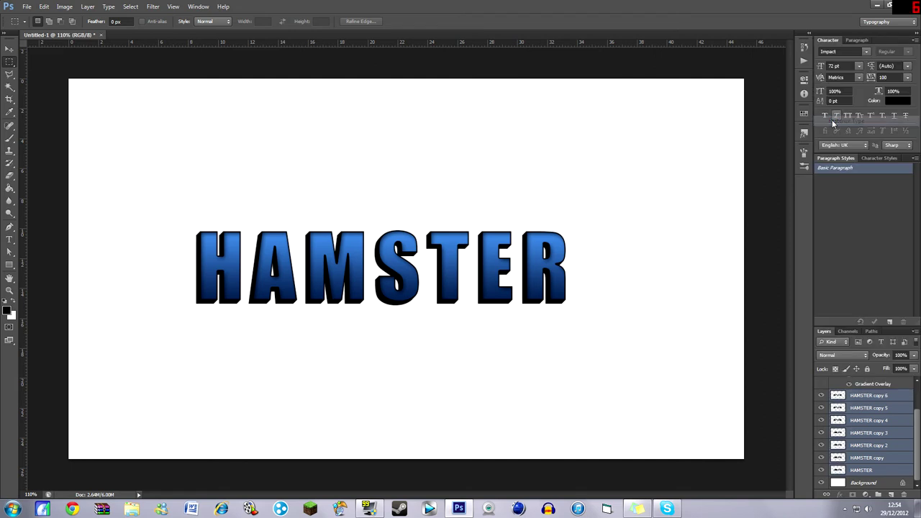
right_click(898, 404)
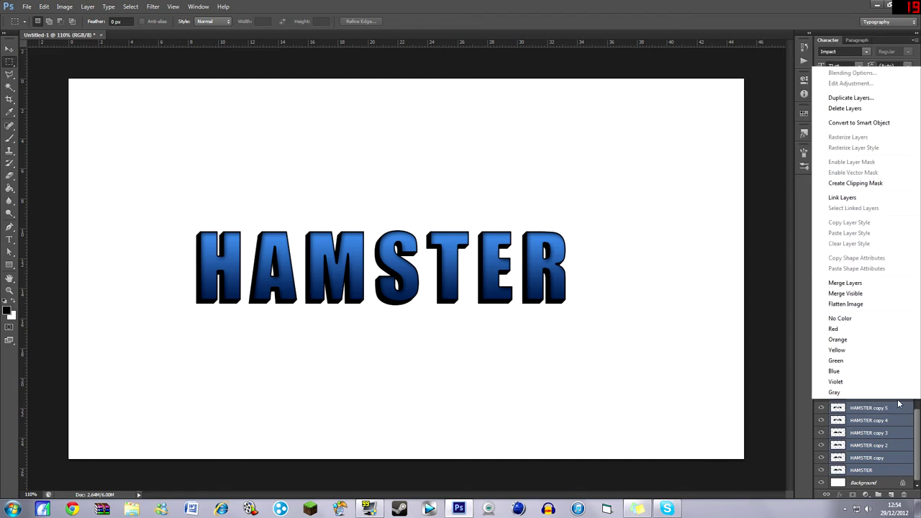
click(845, 284)
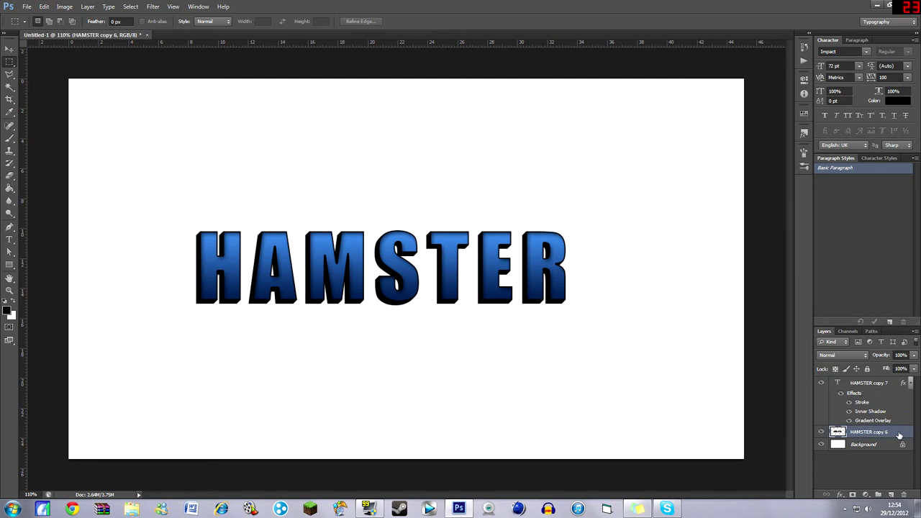
- Rename the styled top layer Top and the merged layer Back
double_click(881, 386)
text(BA)
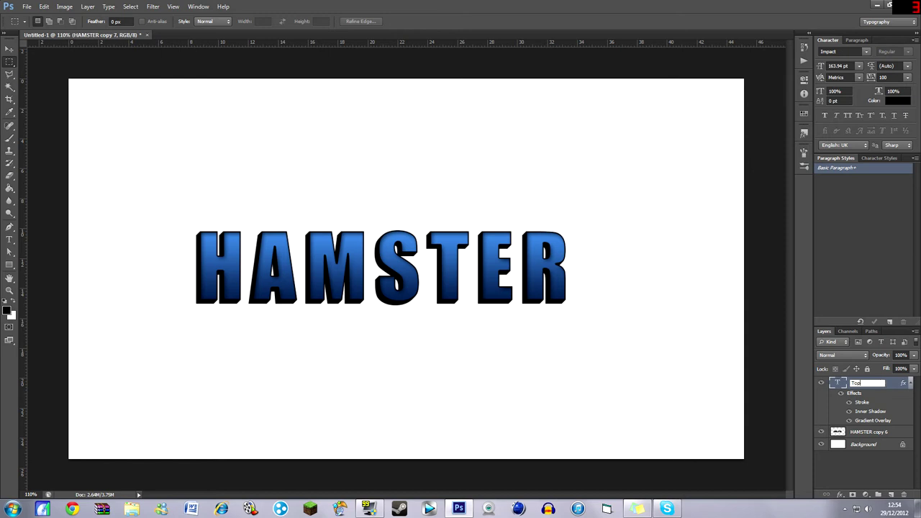
double_click(878, 432)
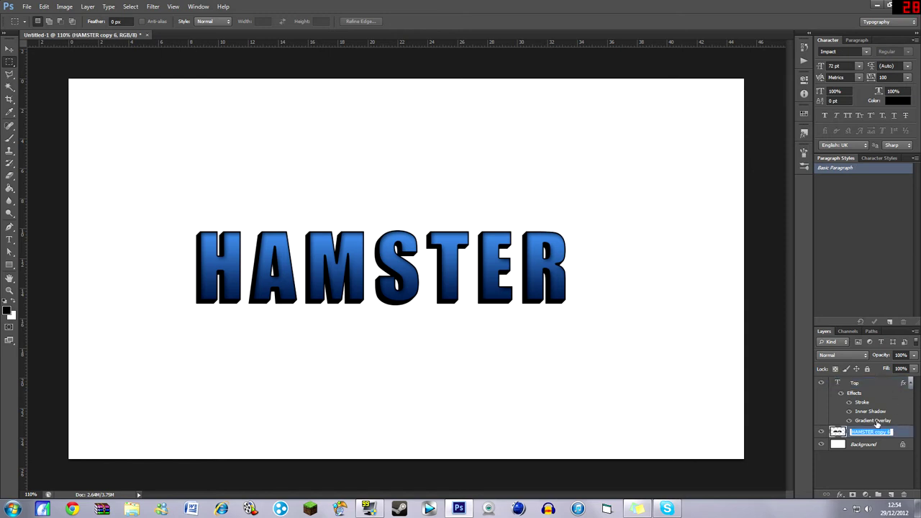
text(Back)
- Confirm the layer name Back and open its Layer Style blending options
key(Return)
double_click(884, 432)
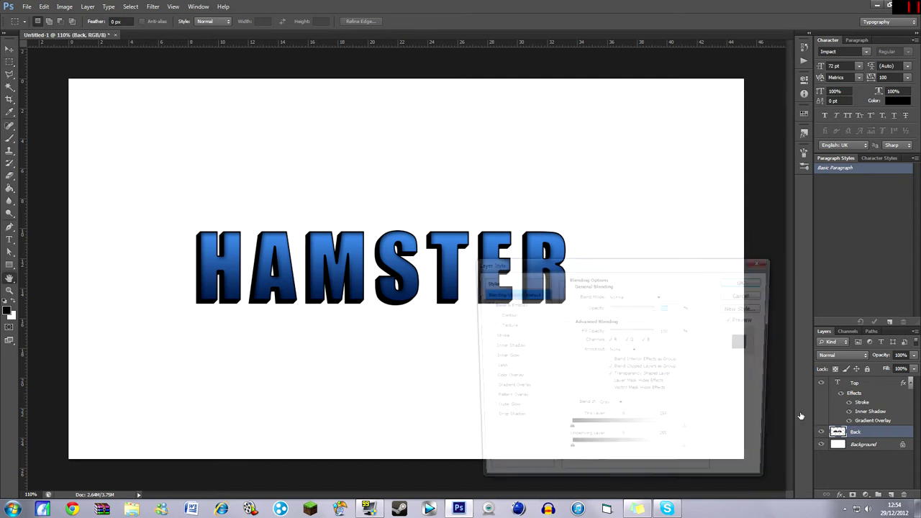
drag(662, 263, 669, 262)
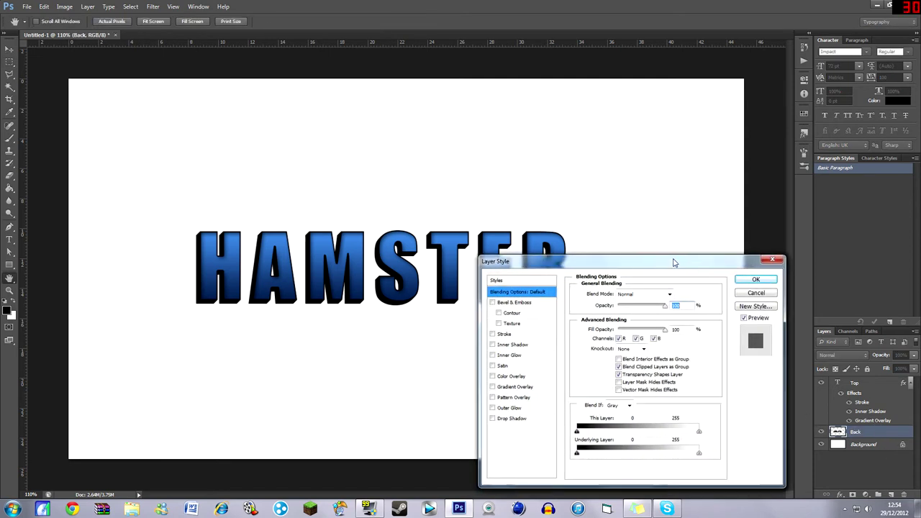
click(755, 280)
right_click(855, 432)
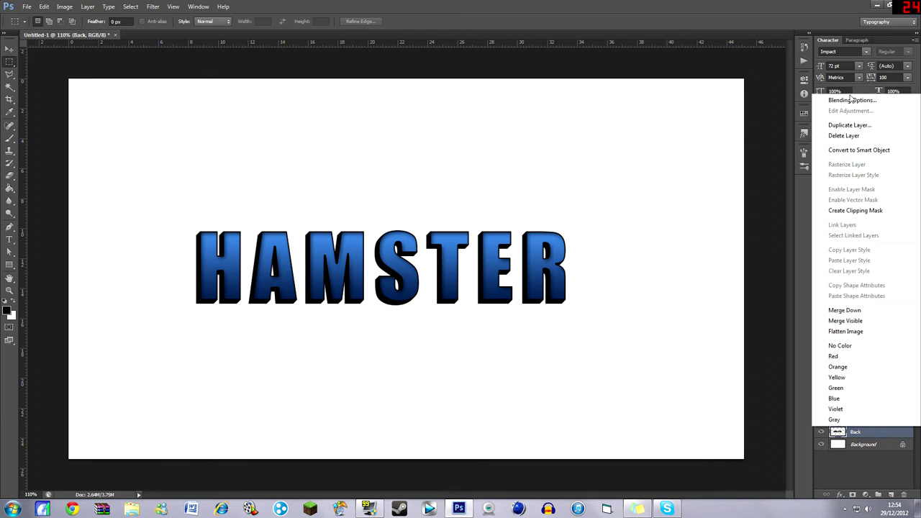
click(853, 100)
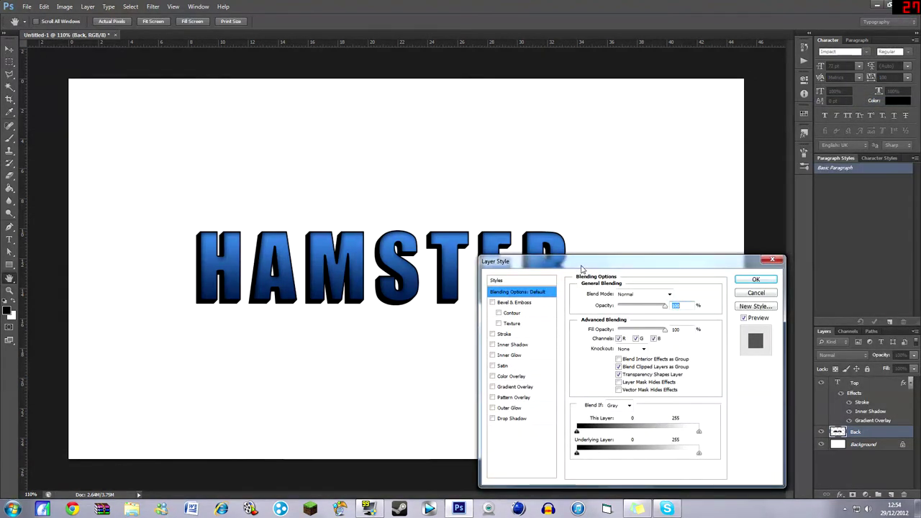
drag(586, 265, 586, 268)
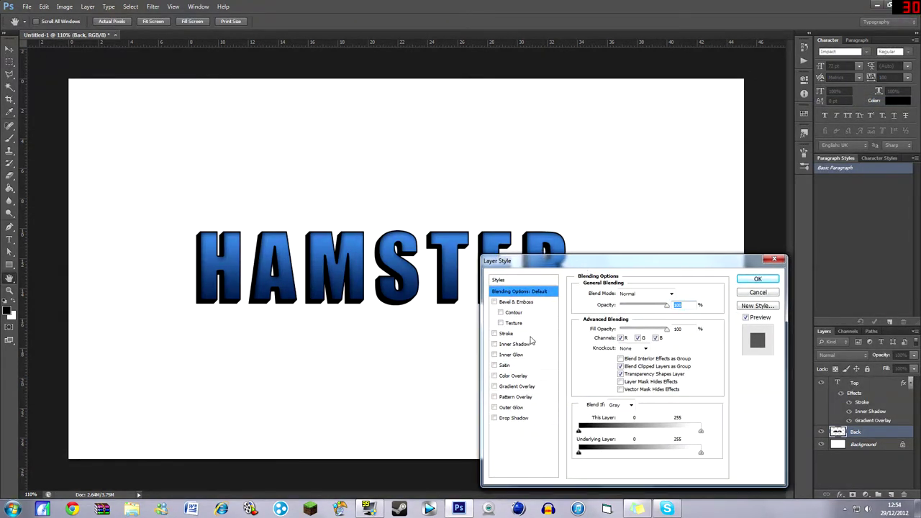
- Add a Gradient Overlay and set its left stop to a blue with hue 229
click(513, 387)
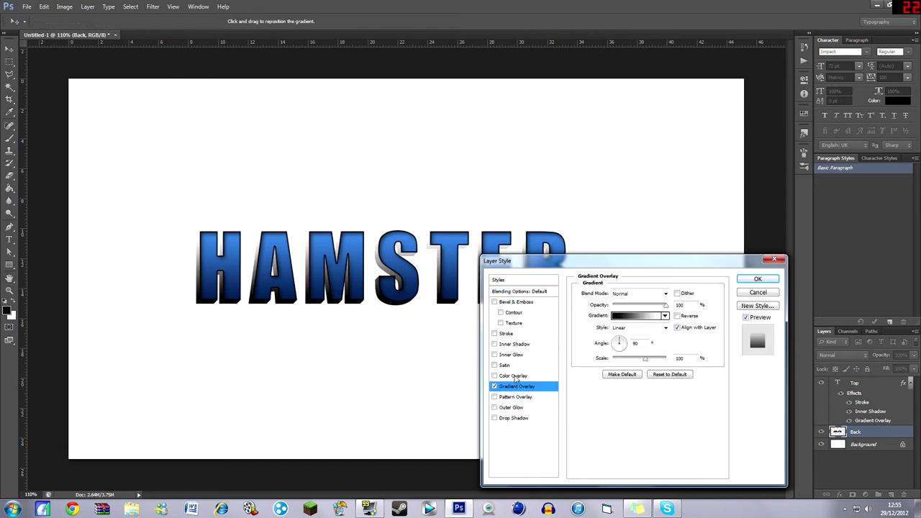
click(623, 317)
double_click(574, 395)
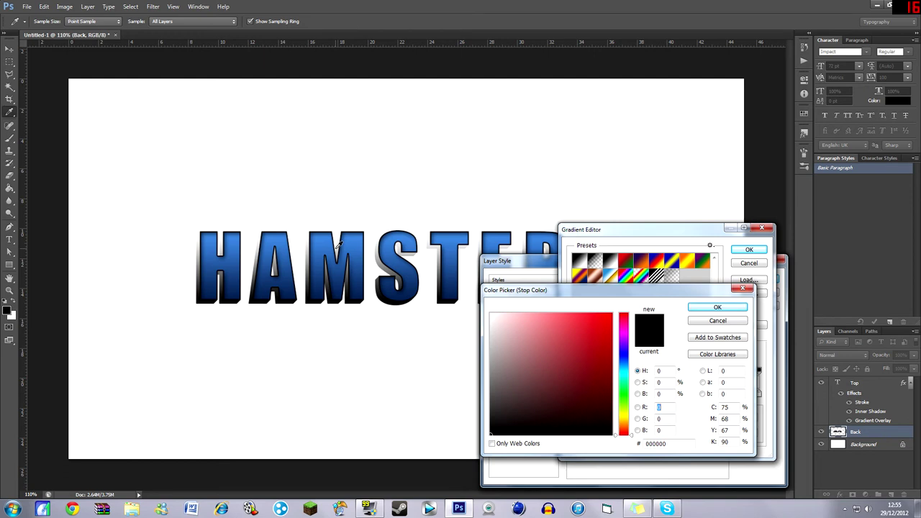
click(624, 365)
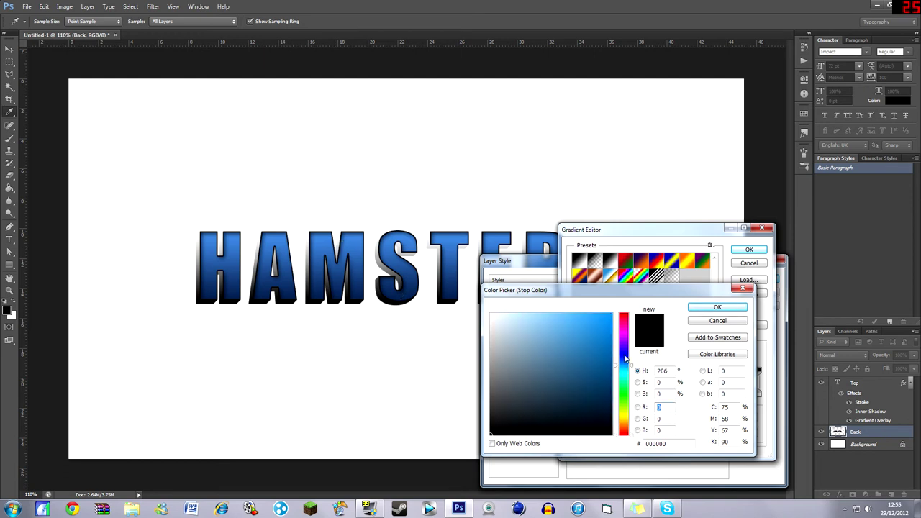
click(625, 357)
drag(630, 362, 629, 363)
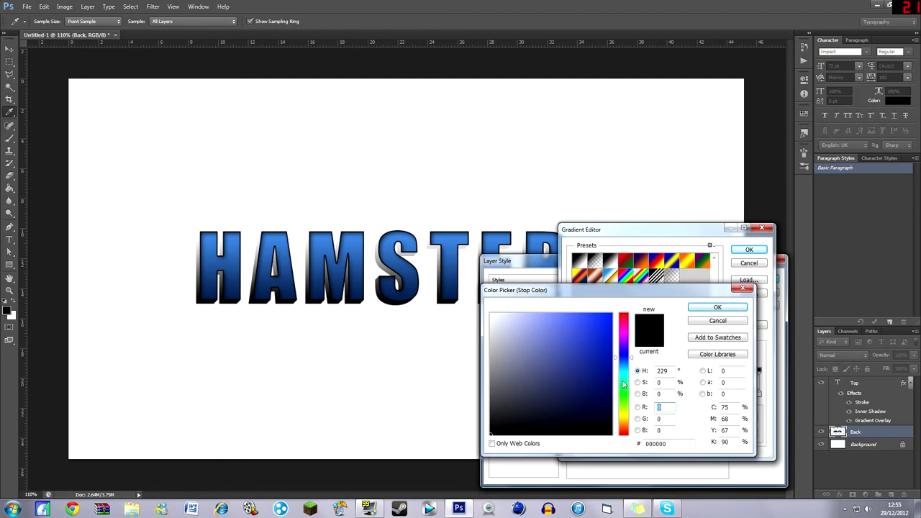
click(718, 307)
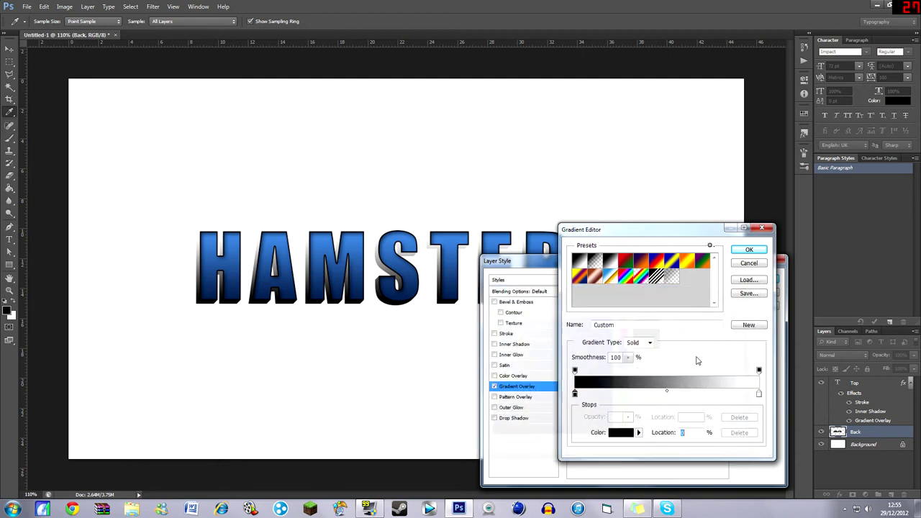
- Darken the right gradient stop to dark grey and the left stop to very dark navy
double_click(759, 395)
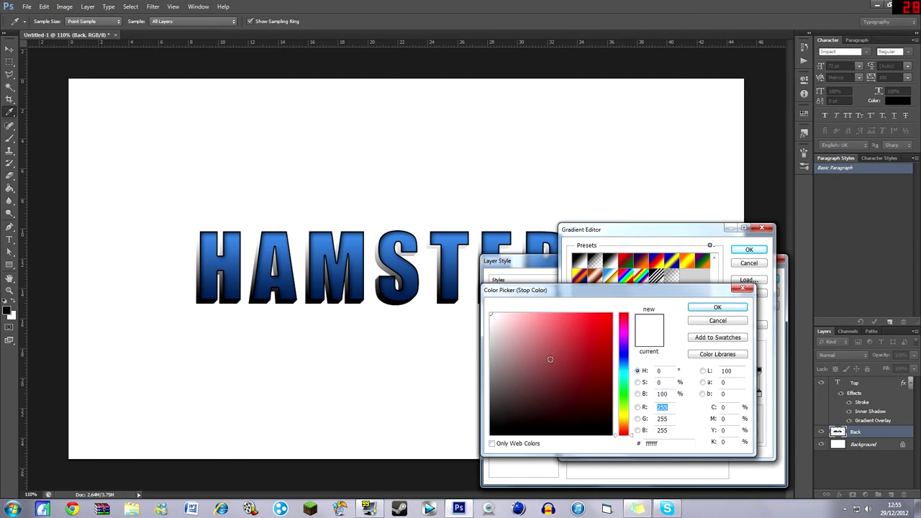
drag(504, 375, 495, 411)
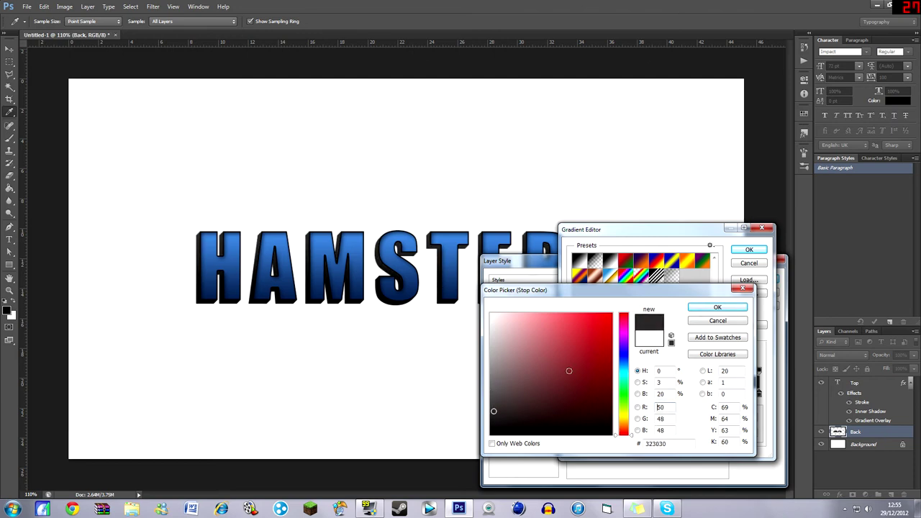
click(706, 311)
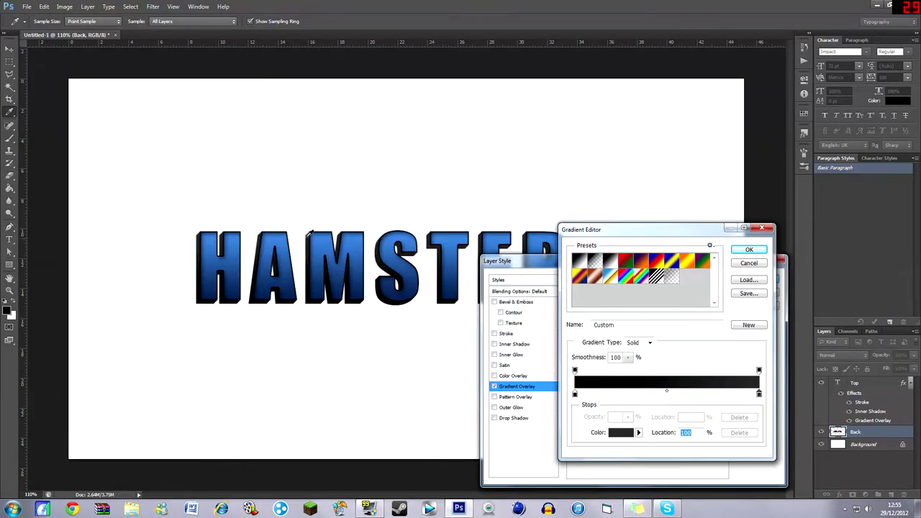
double_click(574, 395)
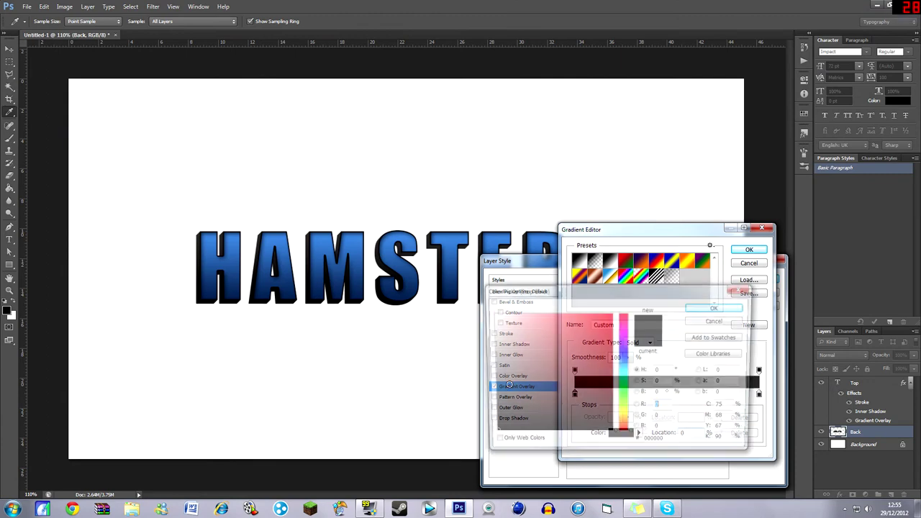
click(624, 359)
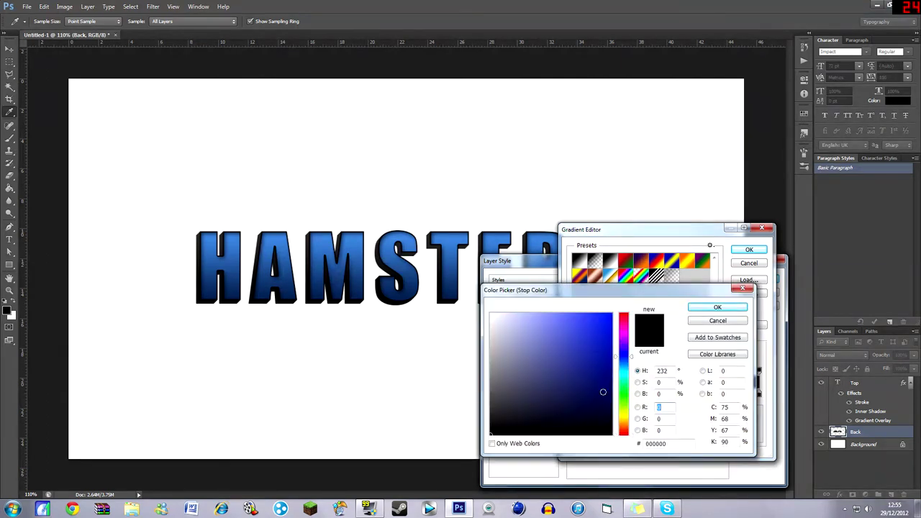
click(609, 415)
click(603, 420)
click(717, 307)
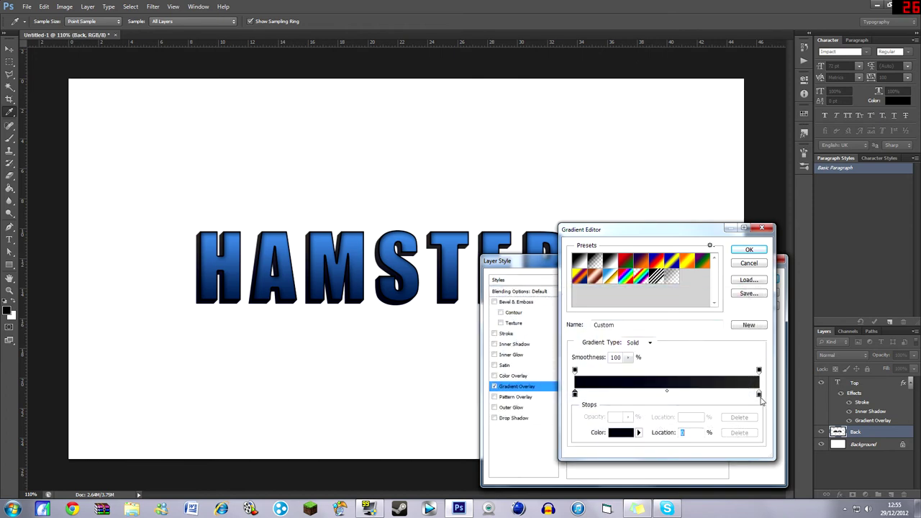
- Set the right gradient stop to navy #0a1132 and apply the gradient
double_click(759, 394)
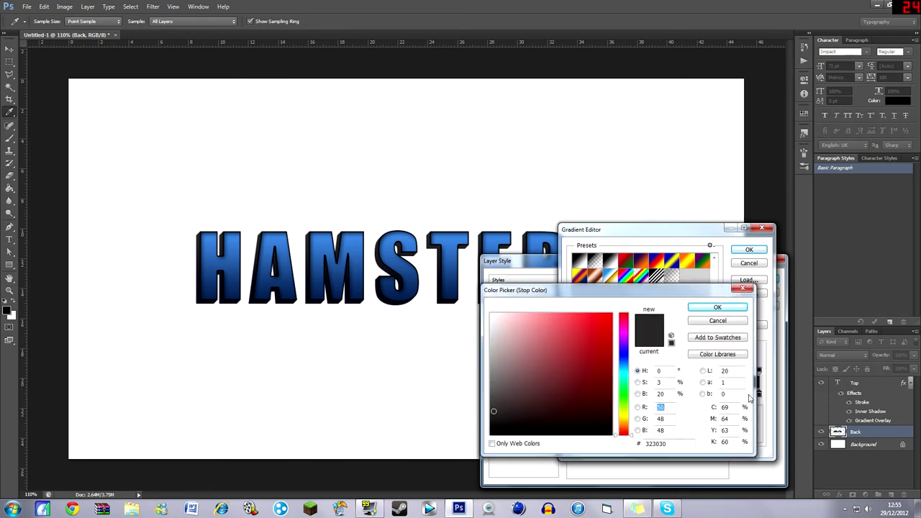
drag(619, 298, 625, 299)
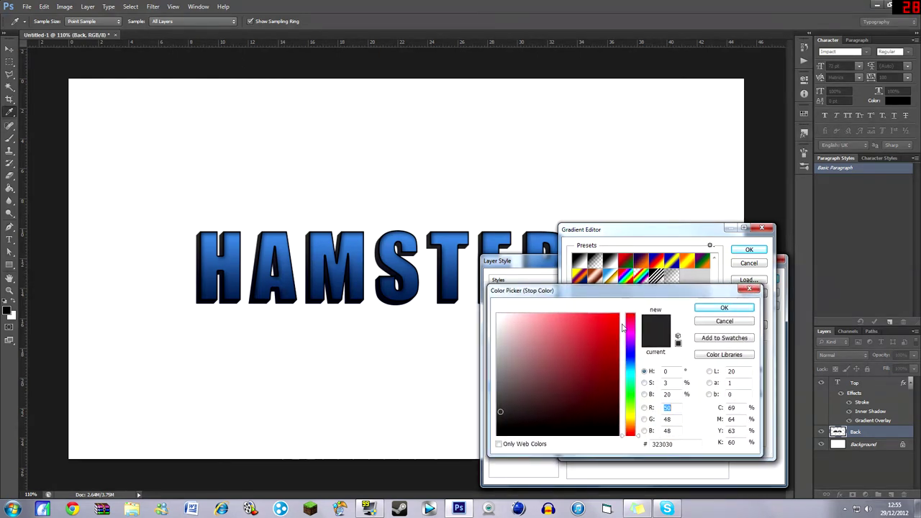
drag(632, 368, 630, 362)
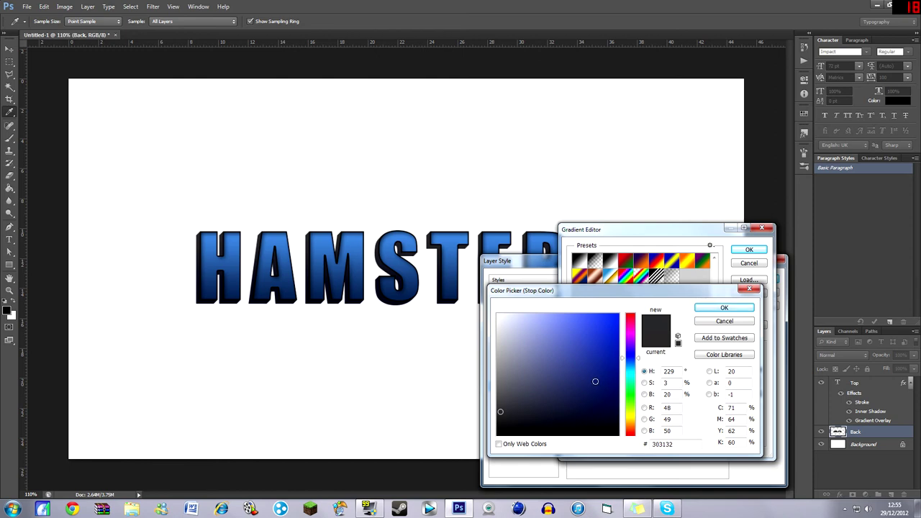
mouse_move(595, 381)
mouse_down()
mouse_move(607, 383)
mouse_move(588, 416)
mouse_up()
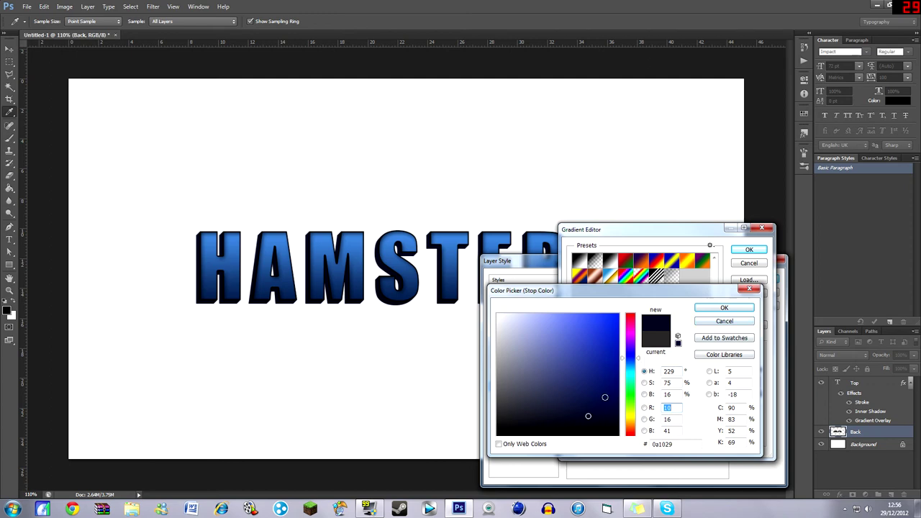
drag(595, 403, 595, 412)
click(724, 308)
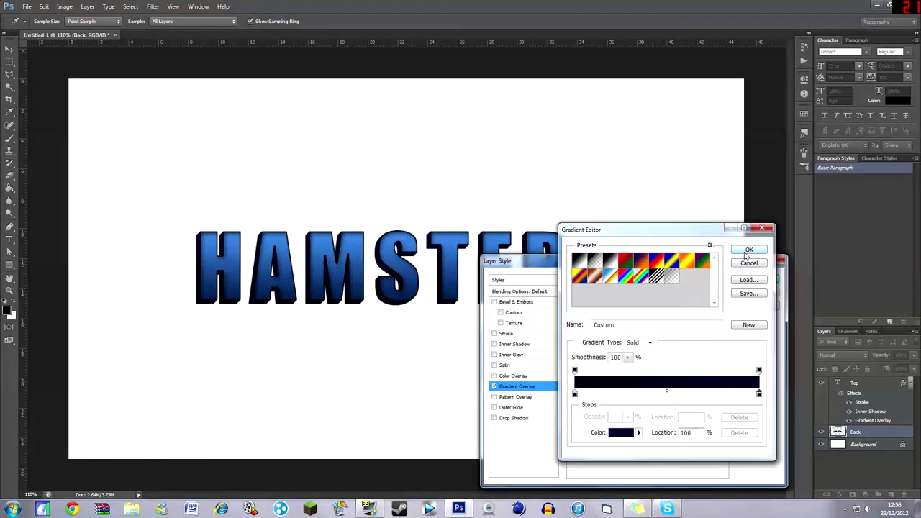
click(749, 252)
- Give the drop shadow Spread 10 and Size 59, and add a bright blue #0054fe Outer Glow
click(510, 418)
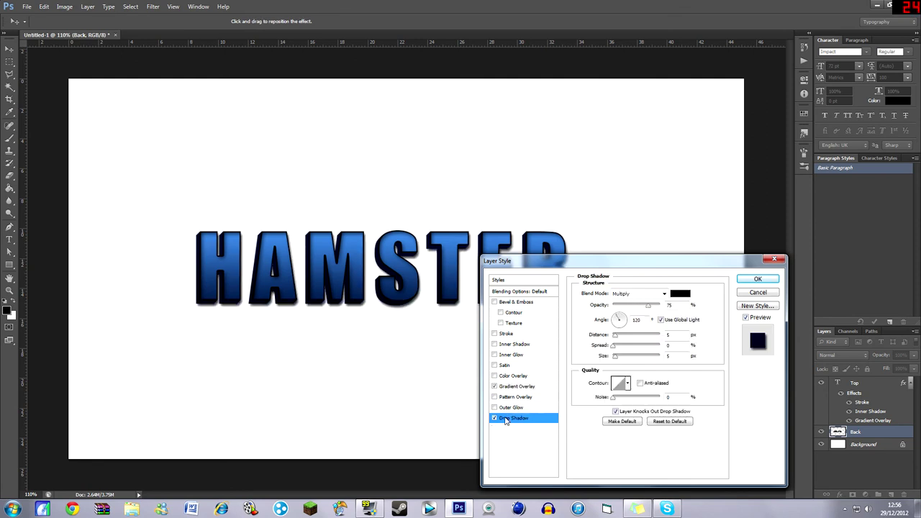
mouse_move(614, 346)
mouse_down()
mouse_move(620, 362)
mouse_move(630, 360)
mouse_move(622, 348)
mouse_up()
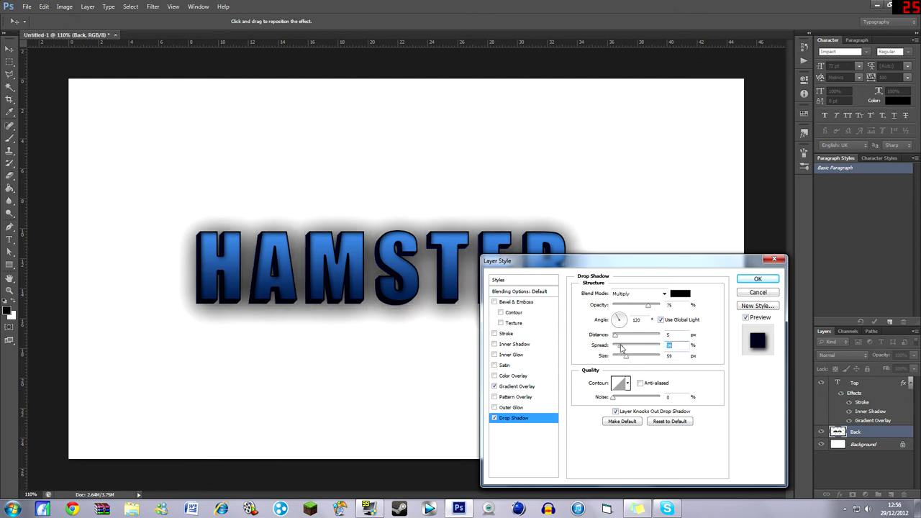
click(521, 408)
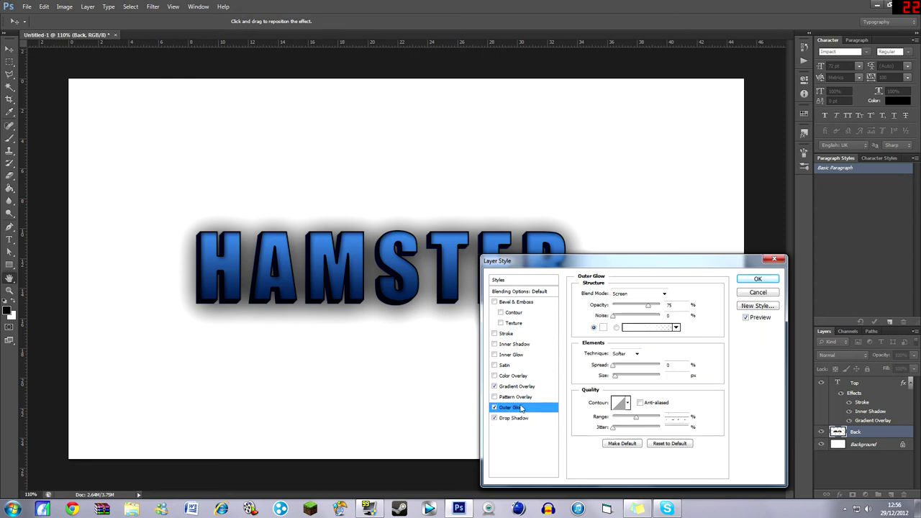
click(604, 328)
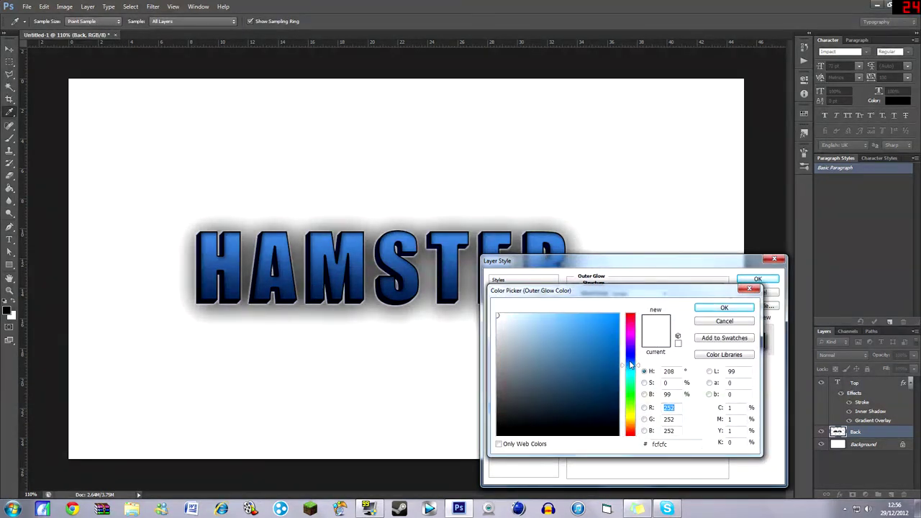
click(591, 351)
click(622, 319)
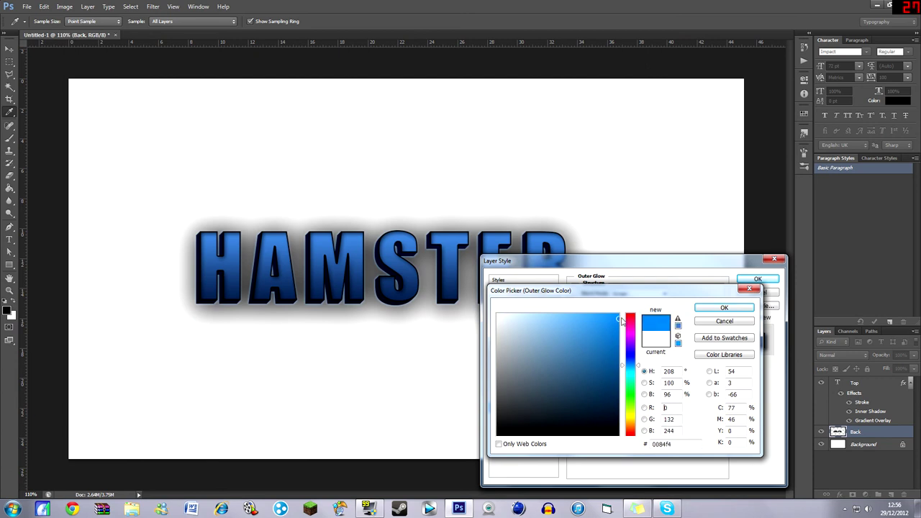
click(621, 315)
drag(635, 362, 632, 366)
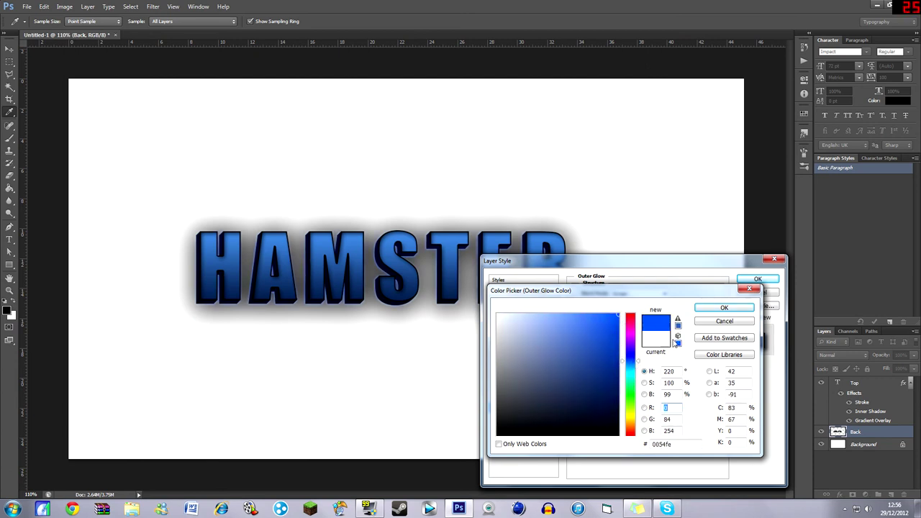
click(709, 310)
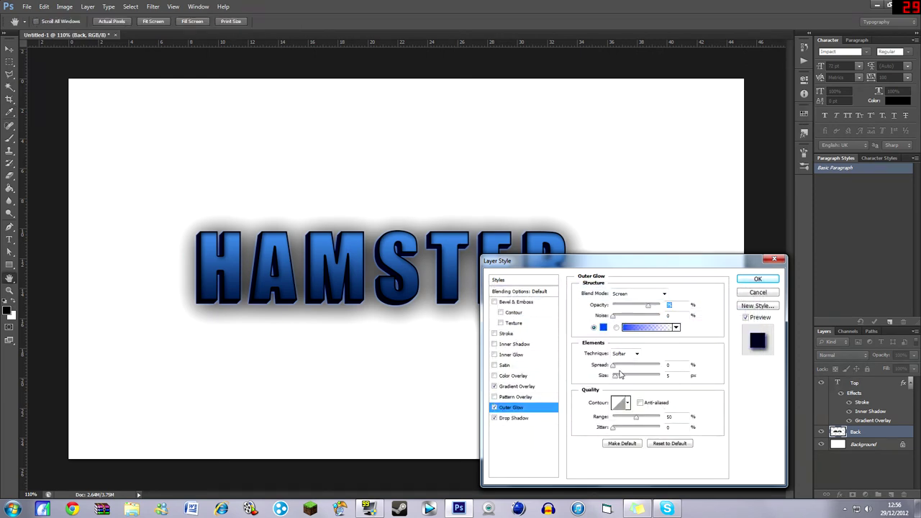
- Set the outer glow to Normal blend mode at about 1 px, and enable Inner Glow
key(Tab)
key(Tab)
key(Tab)
click(631, 294)
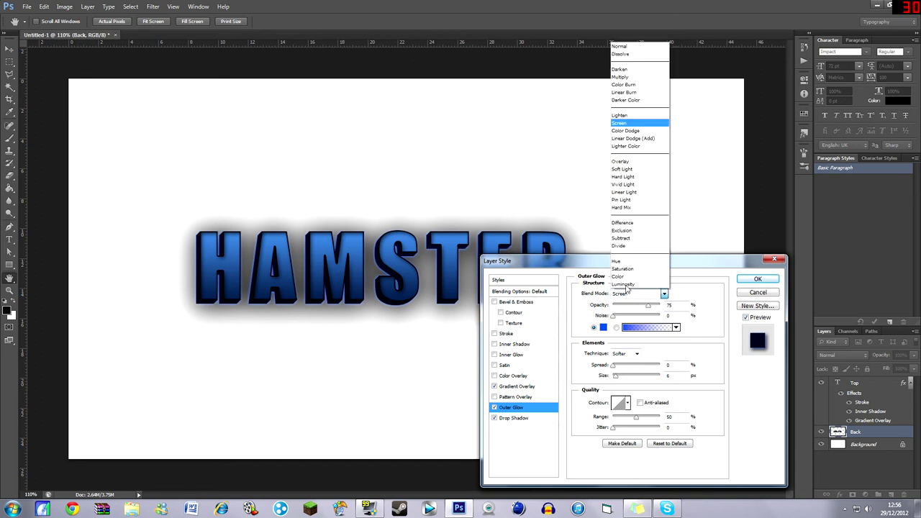
click(634, 48)
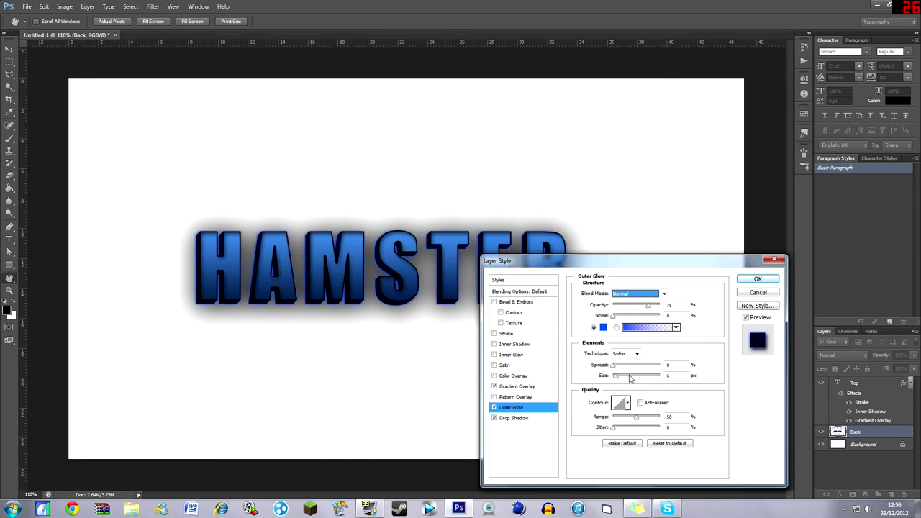
drag(619, 380, 615, 380)
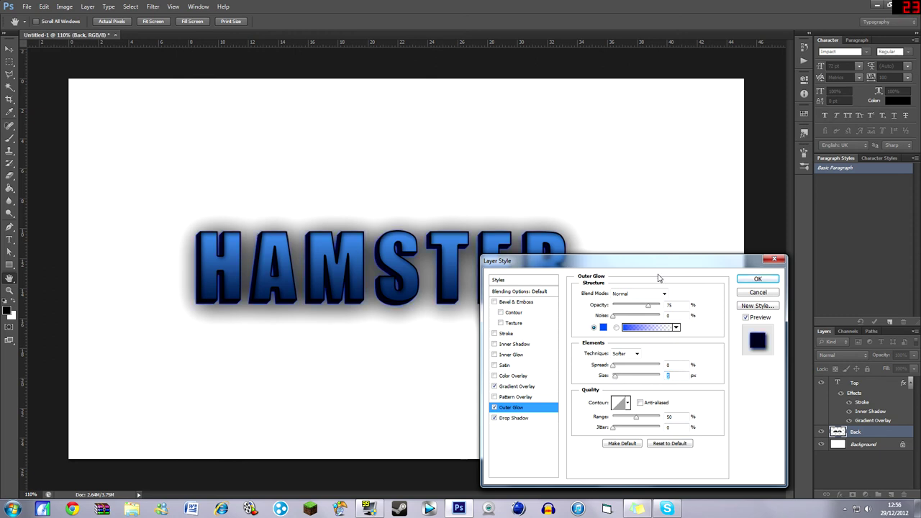
click(519, 356)
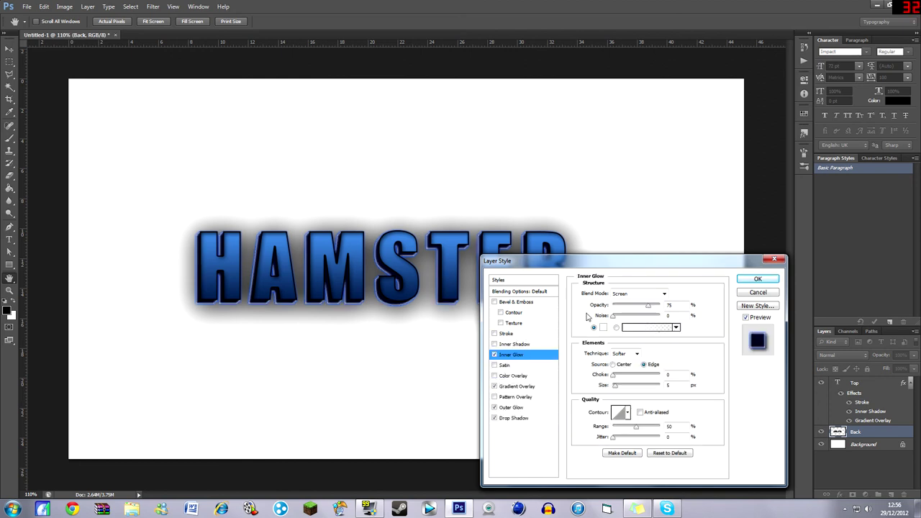
- Replace Inner Glow with Inner Shadow, and try an inside Stroke before switching it off
click(495, 354)
click(513, 345)
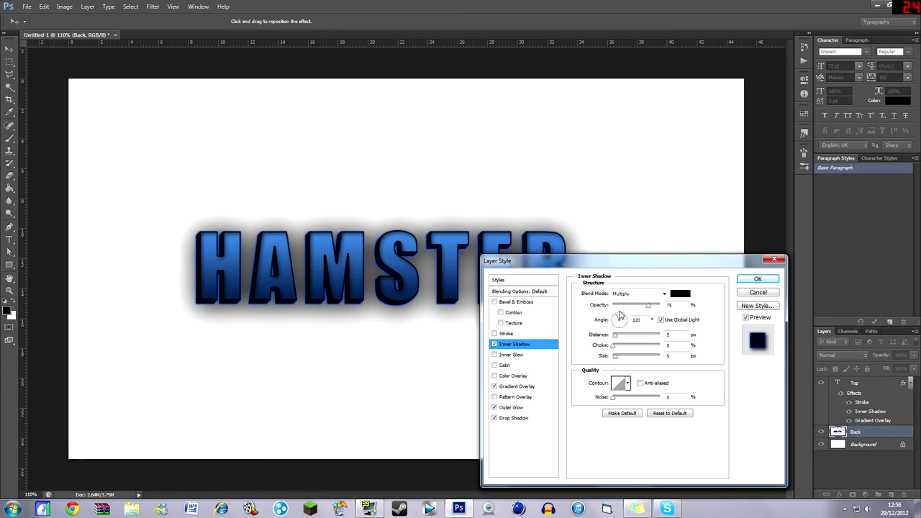
click(617, 348)
click(505, 334)
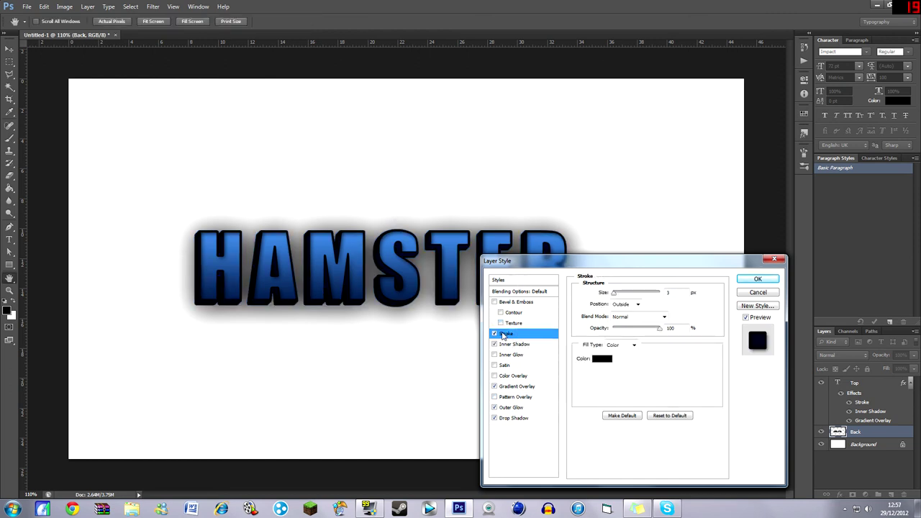
click(626, 304)
click(621, 321)
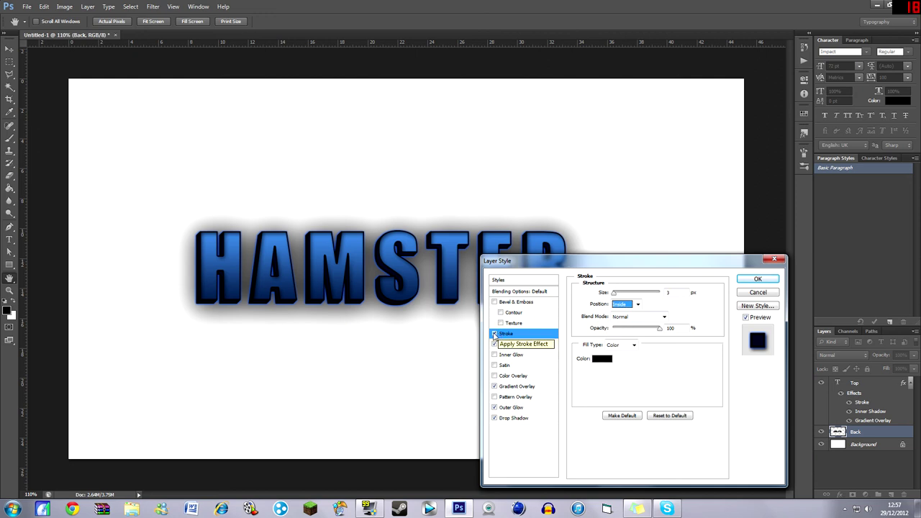
click(495, 334)
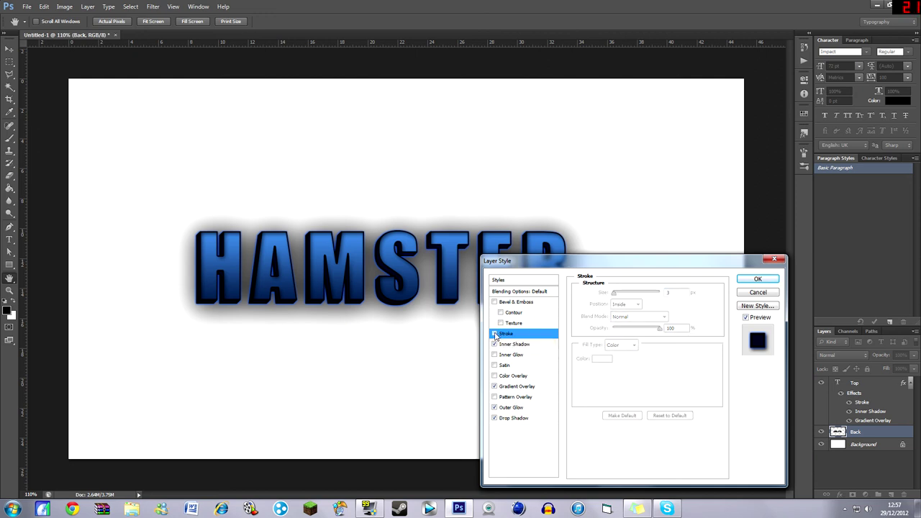
- Apply the Back styles, then rasterize the HAMSTER text and merge Top and Back into one layer
click(748, 280)
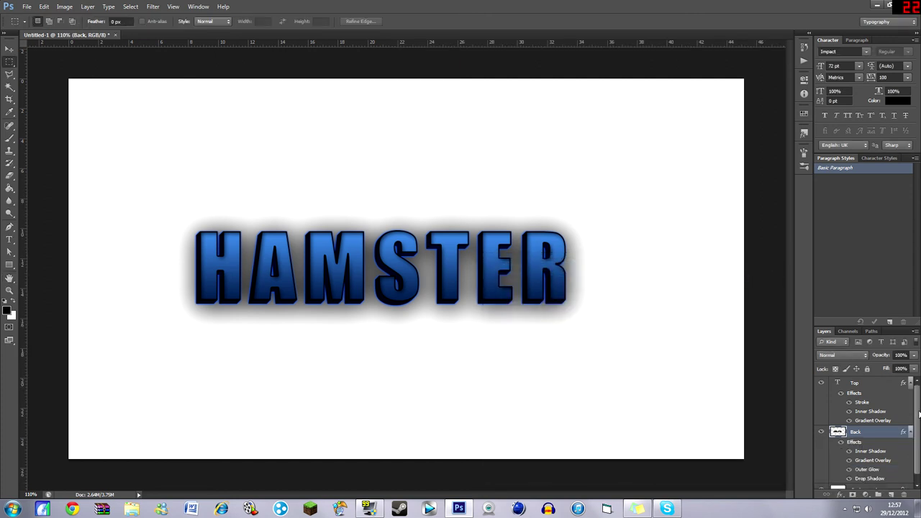
shift+click(872, 386)
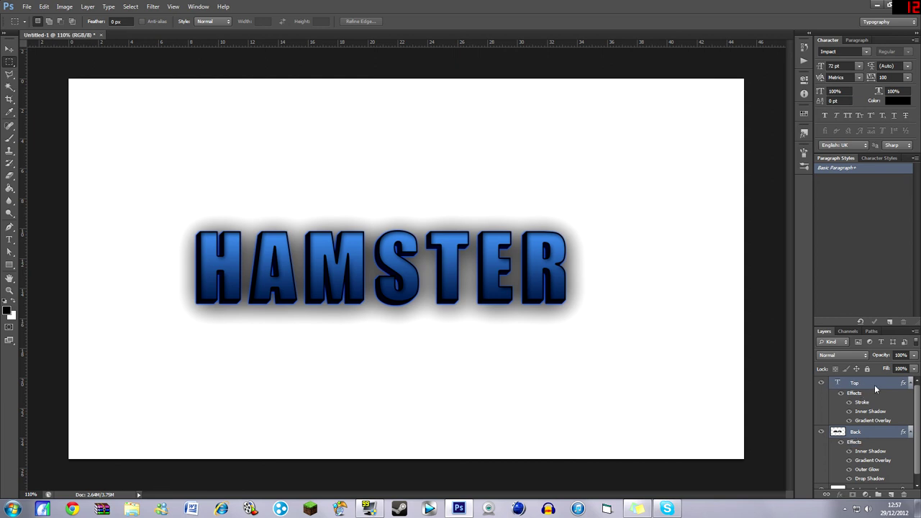
right_click(874, 384)
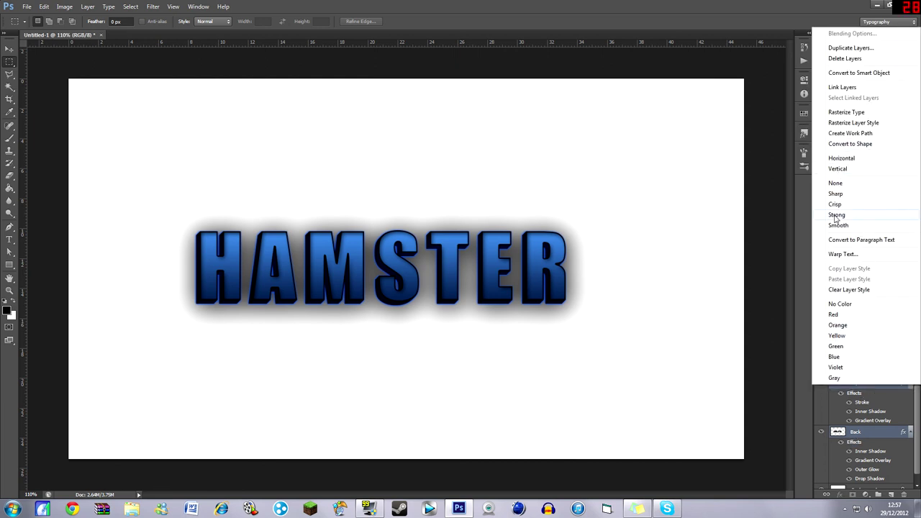
click(842, 113)
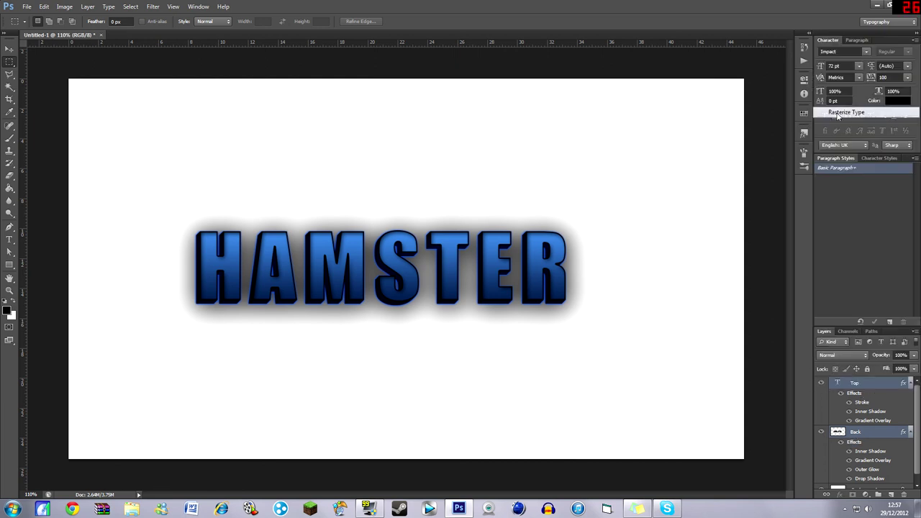
right_click(879, 391)
click(857, 266)
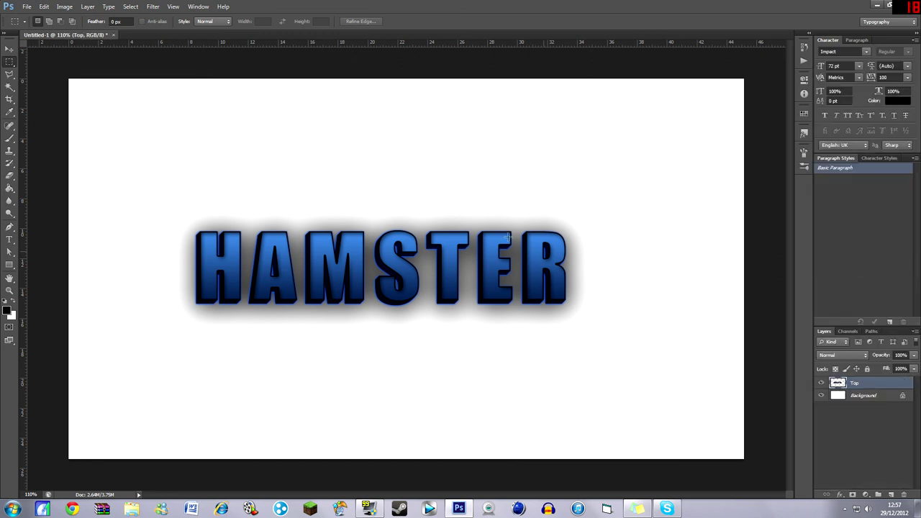
- Move the merged HAMSTER layer slightly up and to the right
click(10, 48)
drag(267, 218, 287, 236)
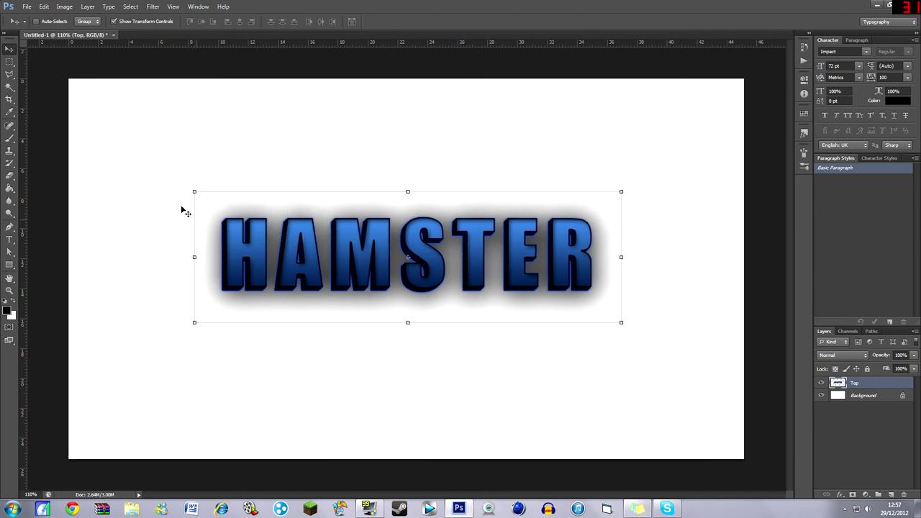
key(m)
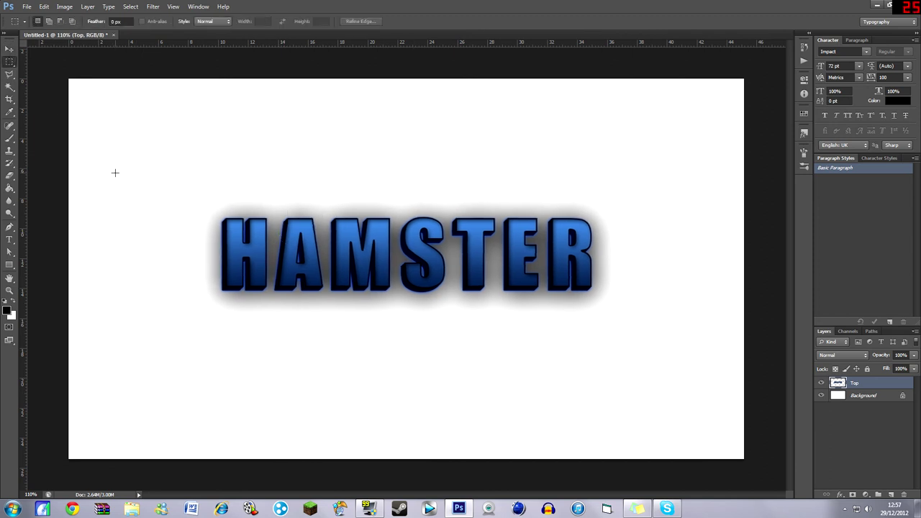